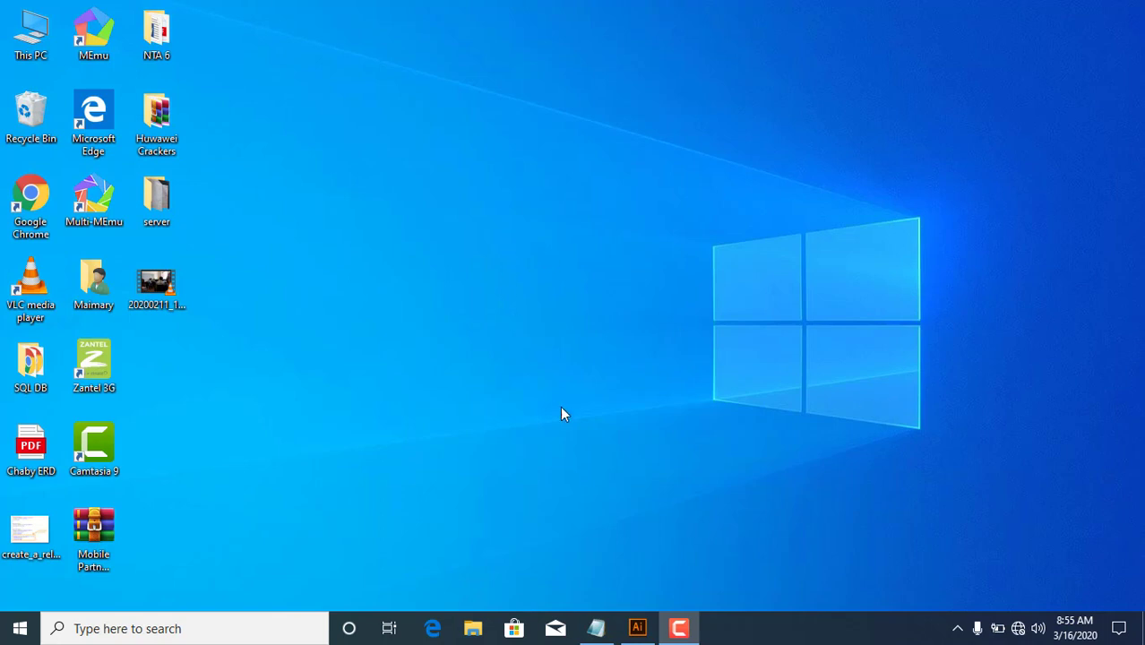
Start a new 1000 × 1000 px document from the start screen and name it 'name'.
left_click(637, 628)
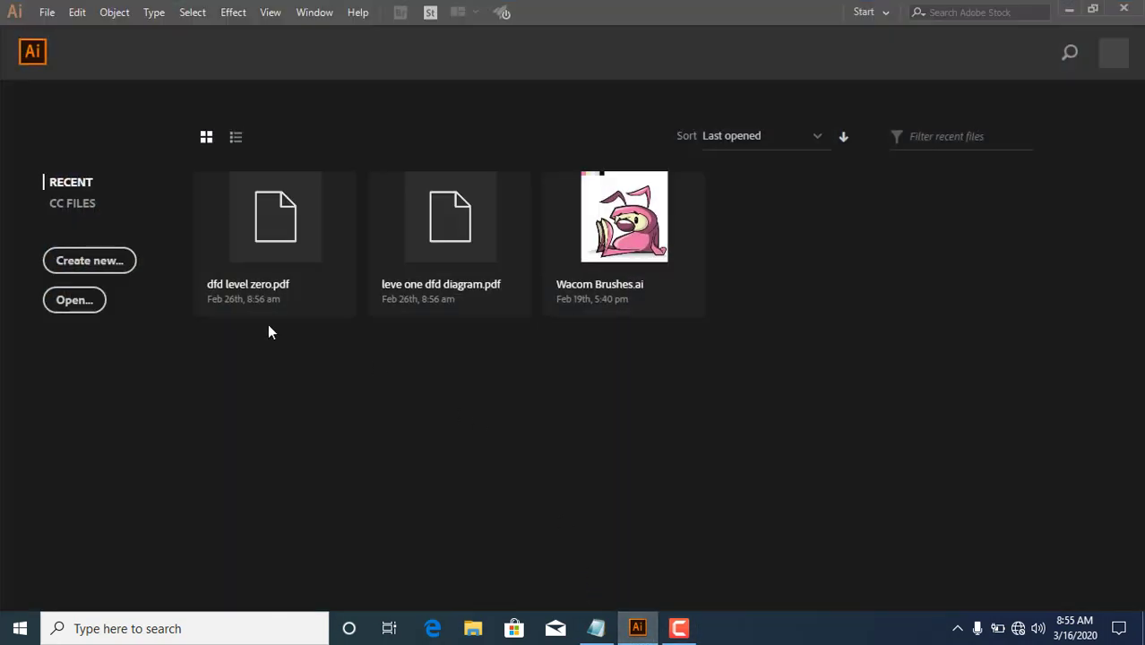
left_click(96, 259)
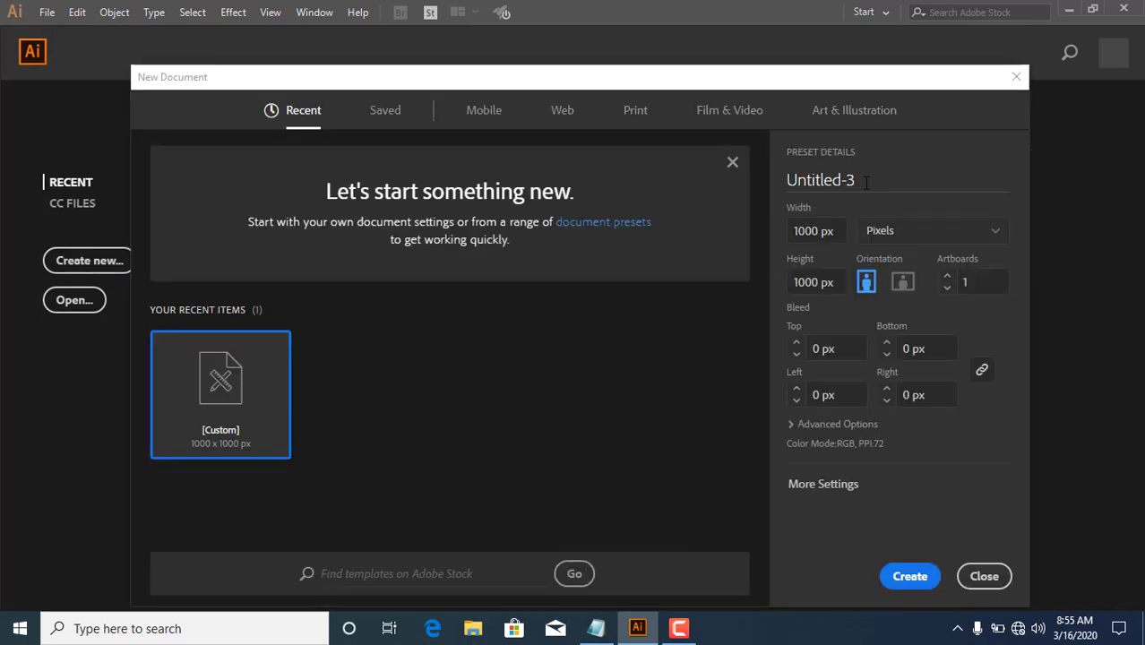
left_click(865, 180)
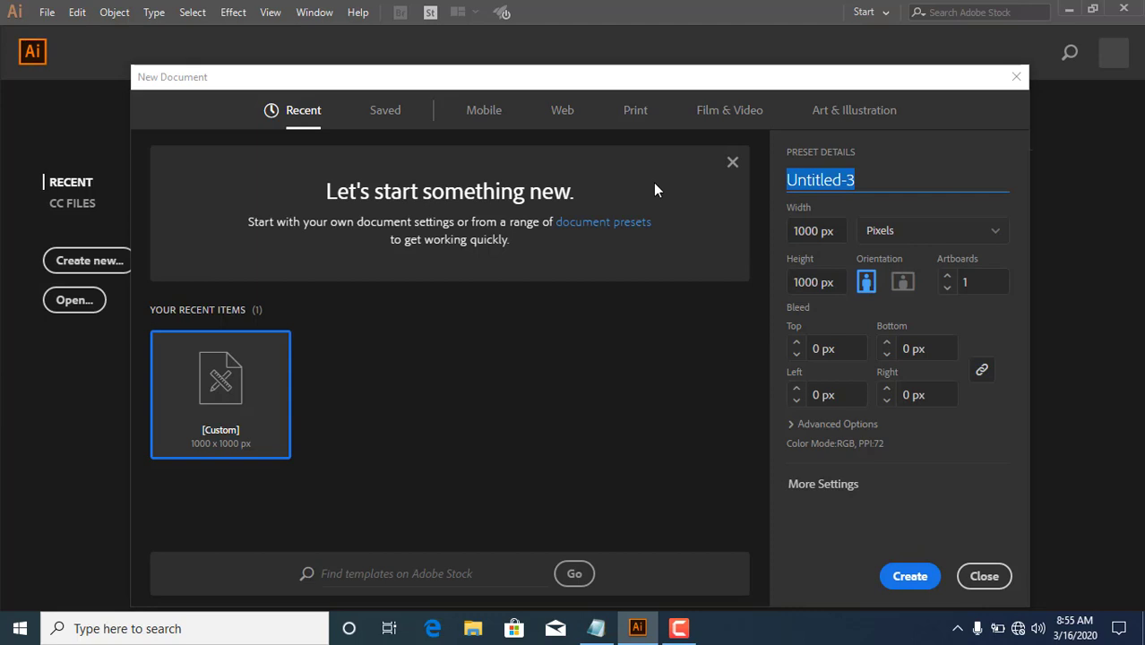
type("m")
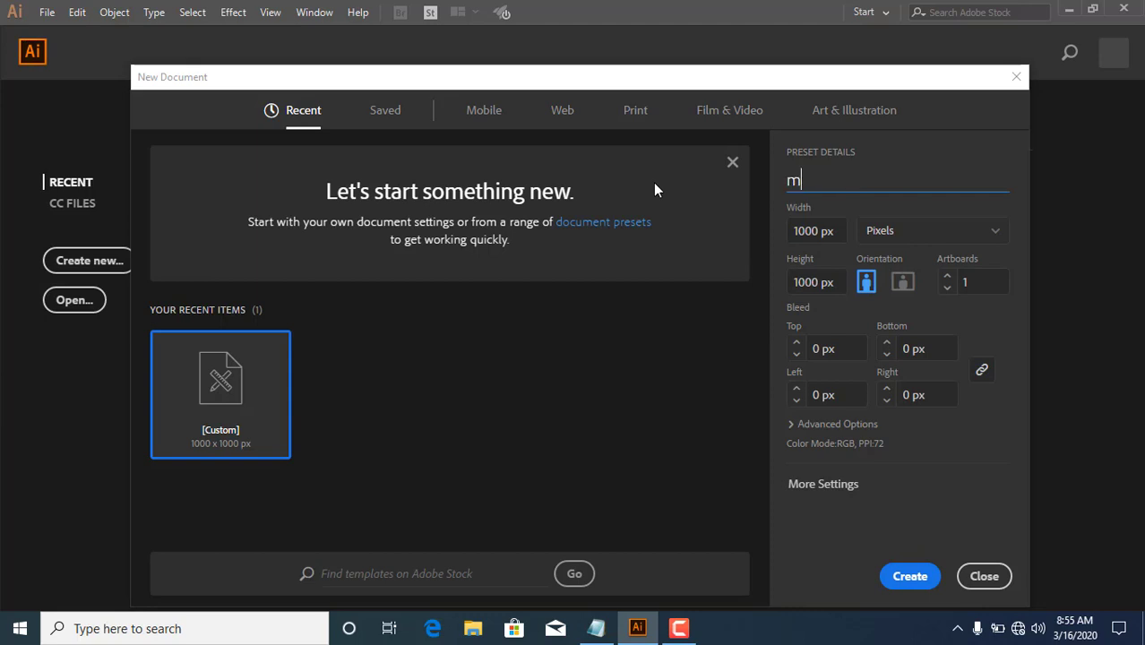
key("BackSpace")
type("nam")
type("e")
Create the 'name' document and glance through the Edit menu.
left_click(910, 578)
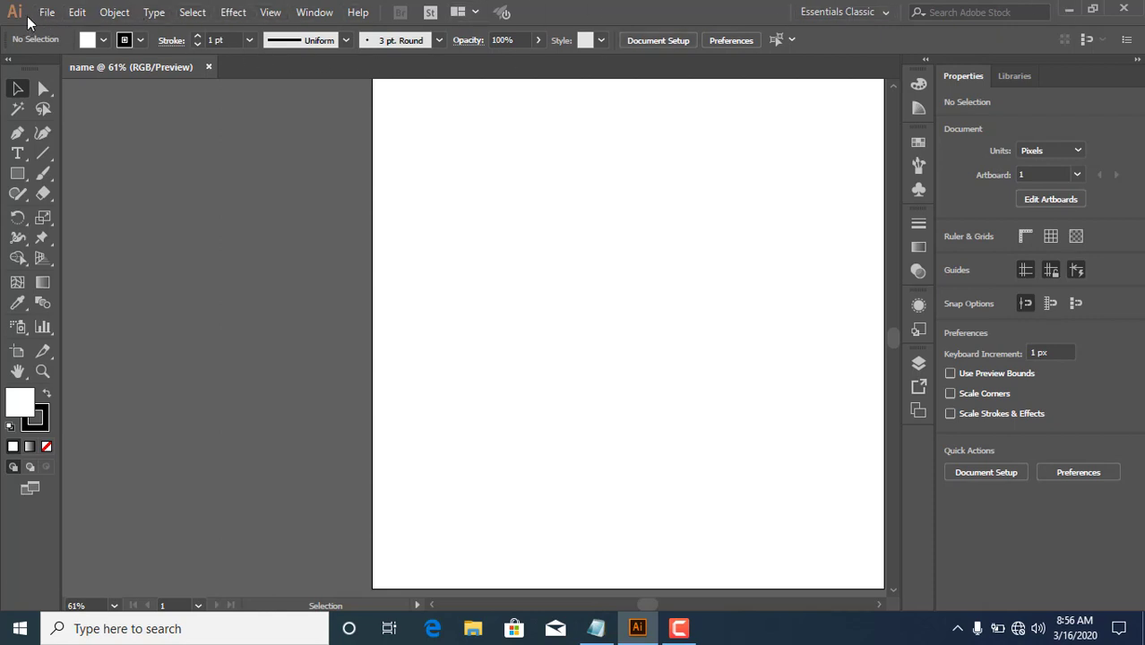
left_click(78, 12)
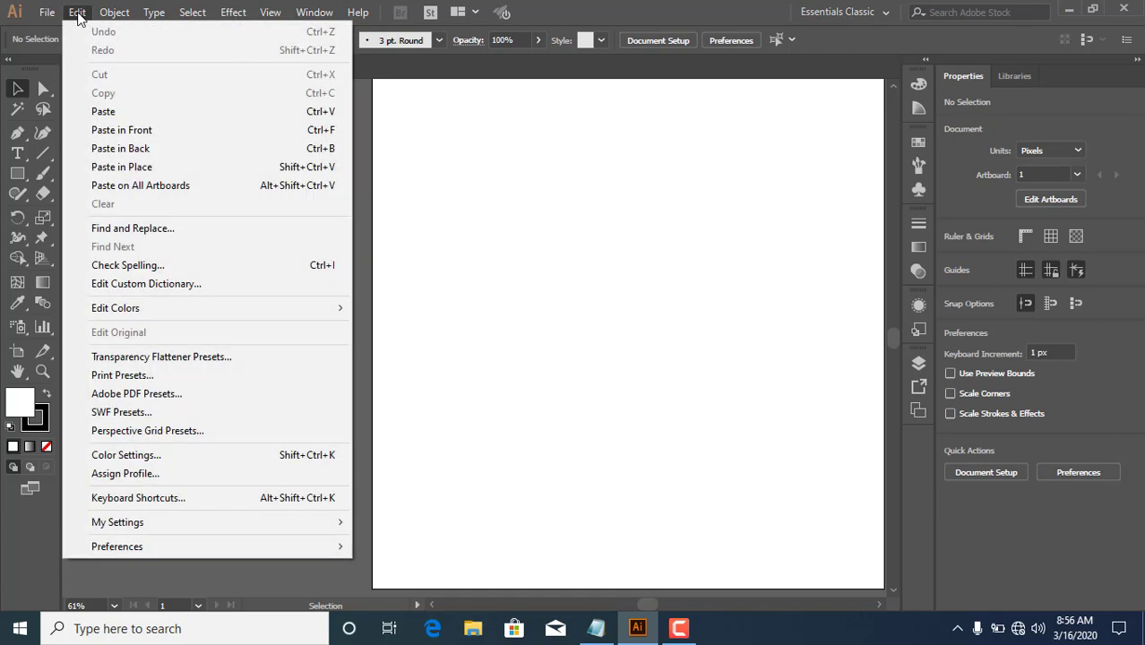
left_click(78, 13)
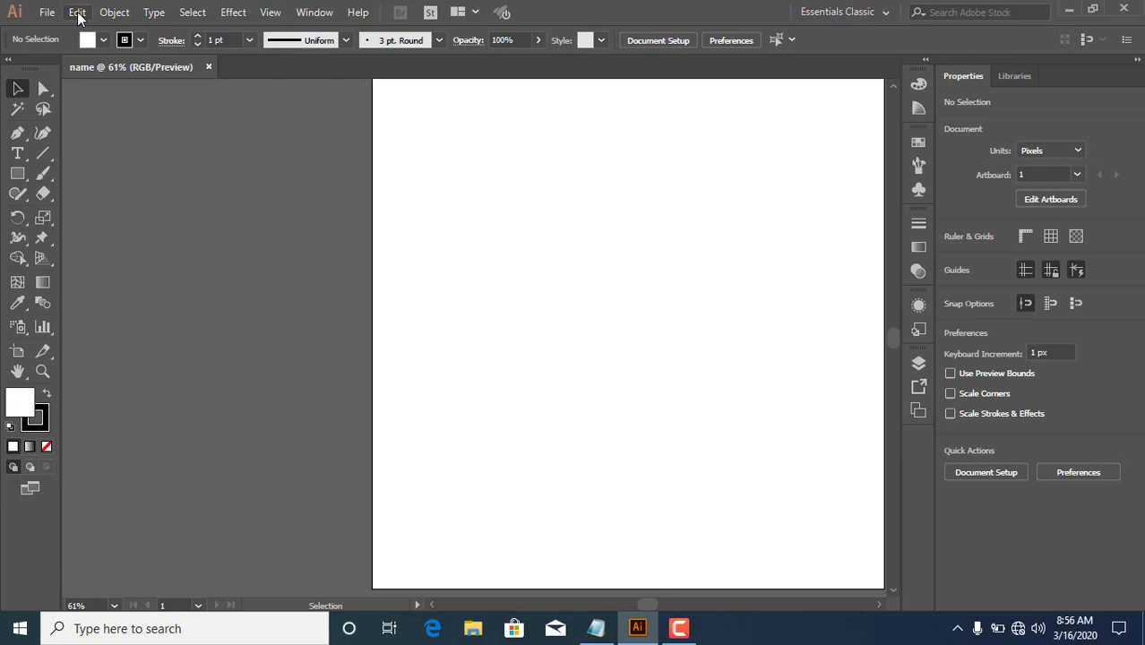
Select the Rectangle Tool from the toolbar's shape tools.
left_click(14, 175)
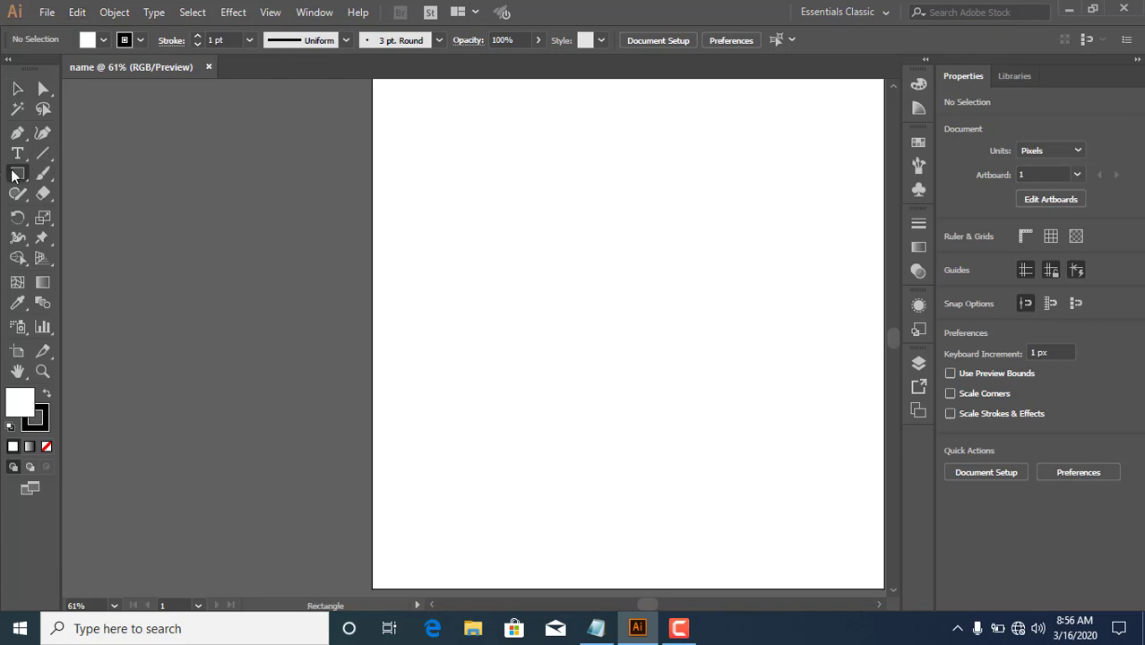
right_click(13, 176)
left_click(13, 175)
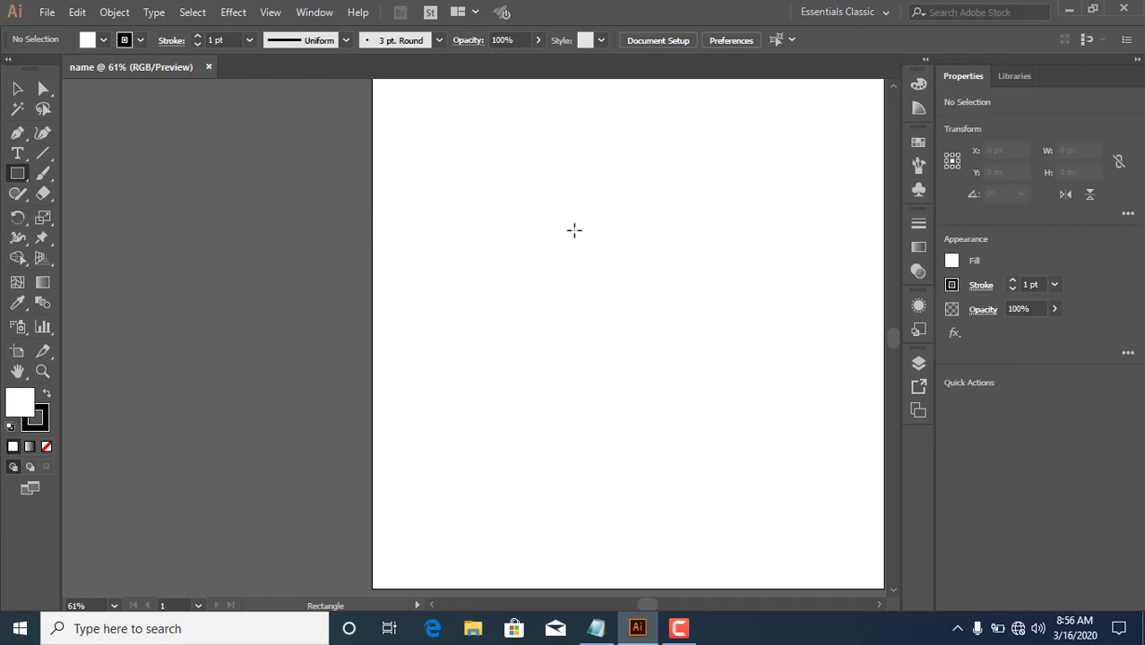
Draw a rectangle in the artboard's upper left and fill it bright green.
left_click_drag(432, 188, 585, 321)
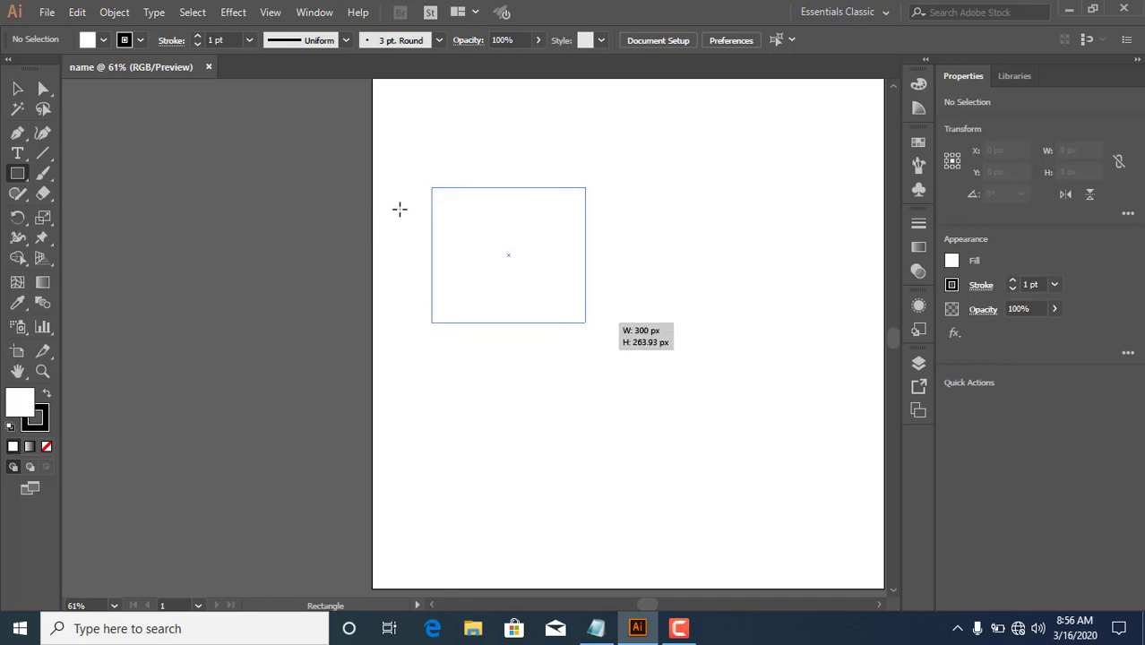
left_click(103, 39)
left_click(82, 67)
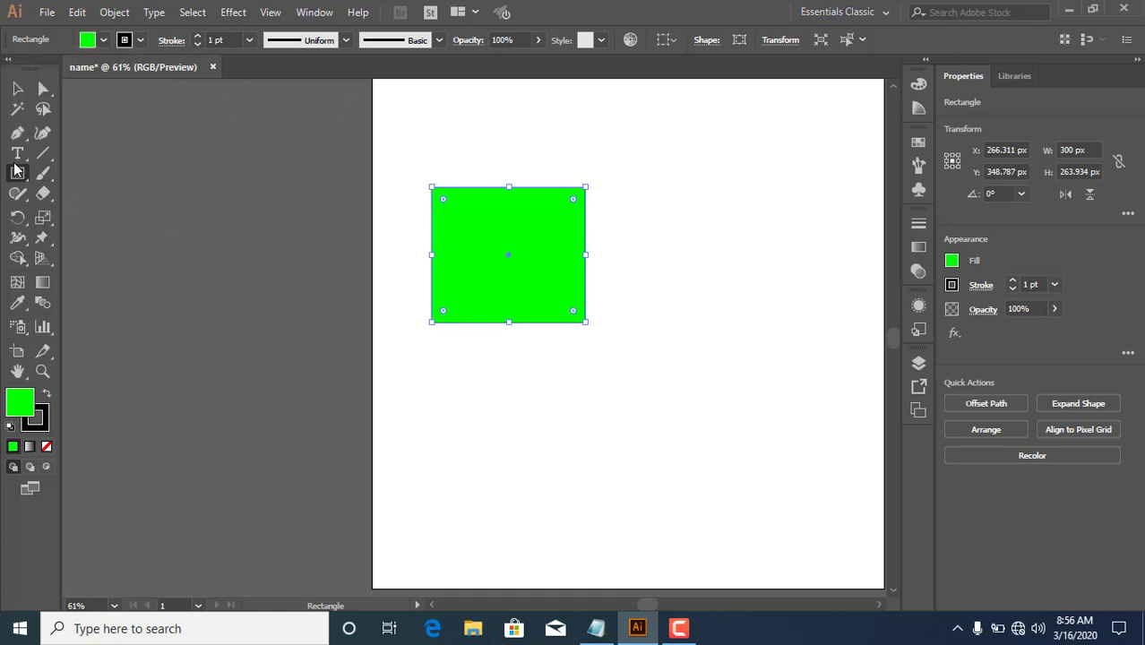
Draw a hexagon right of the rectangle, move it further right, and fill it blue.
left_click_drag(18, 173, 39, 192)
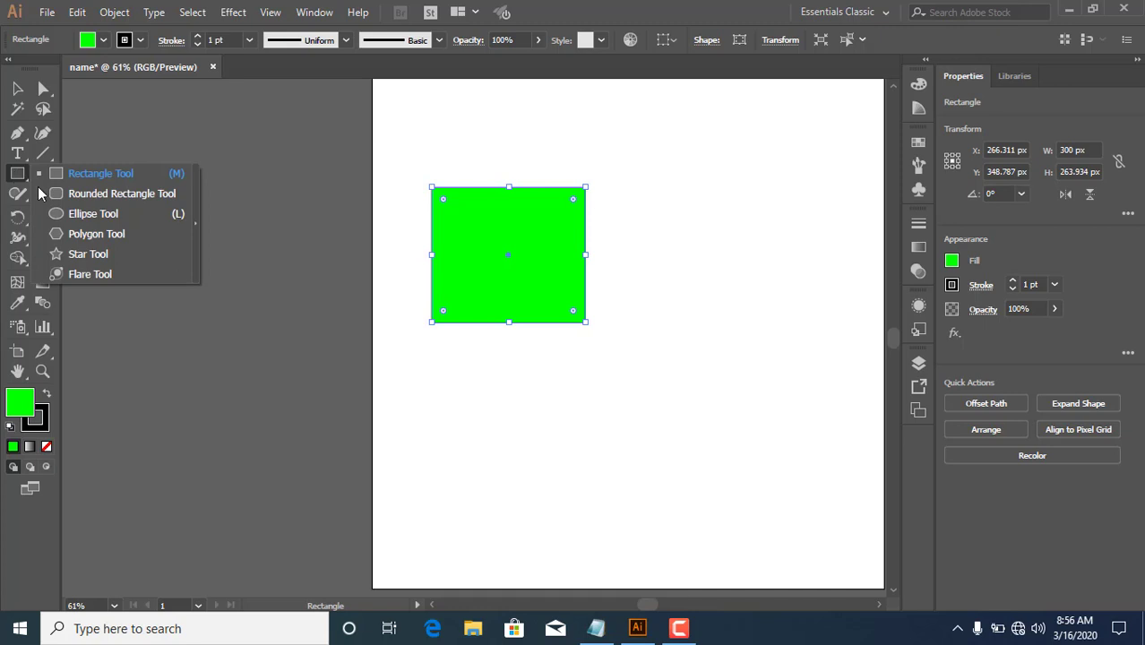
left_click(85, 233)
left_click_drag(673, 201, 727, 262)
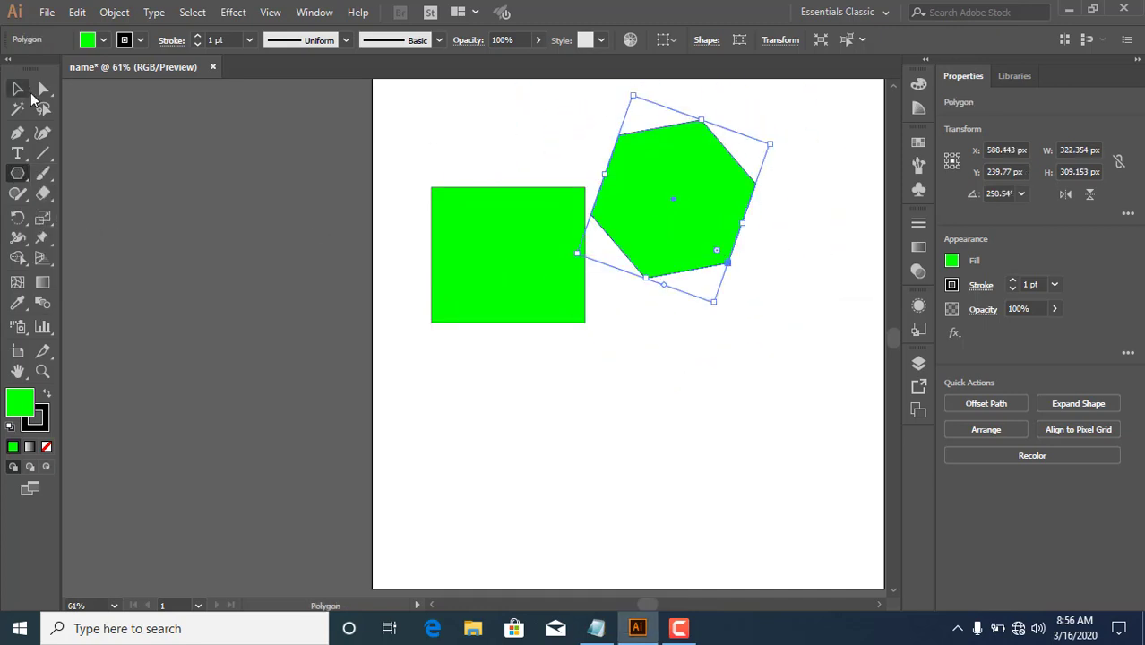
key("v")
left_click_drag(672, 183, 831, 261)
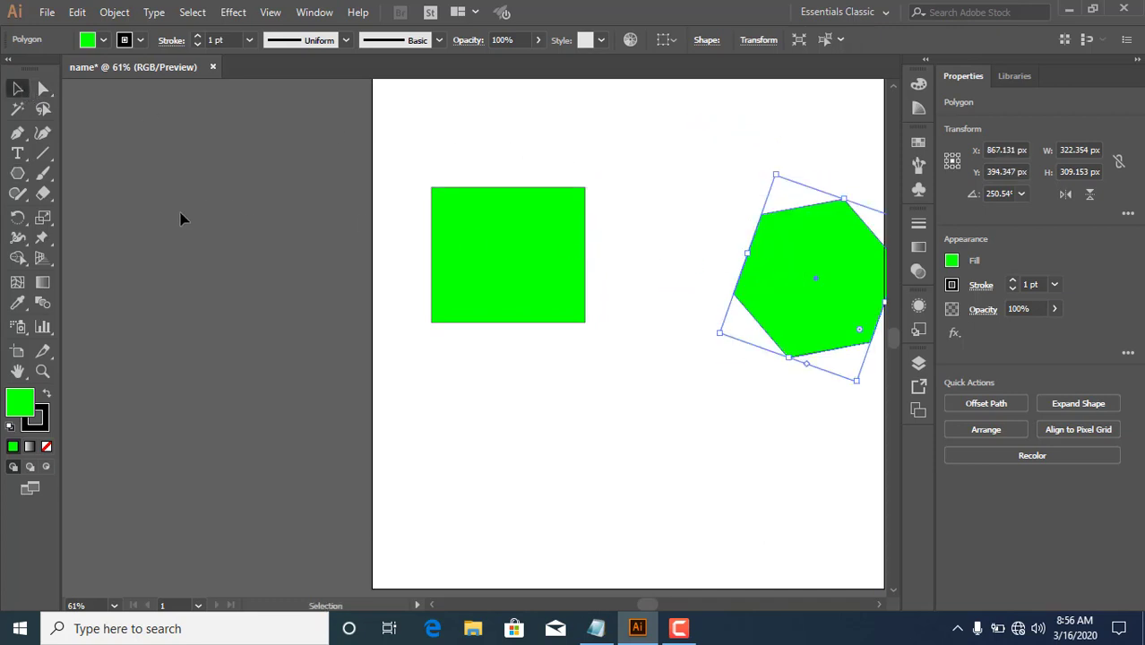
left_click(87, 40)
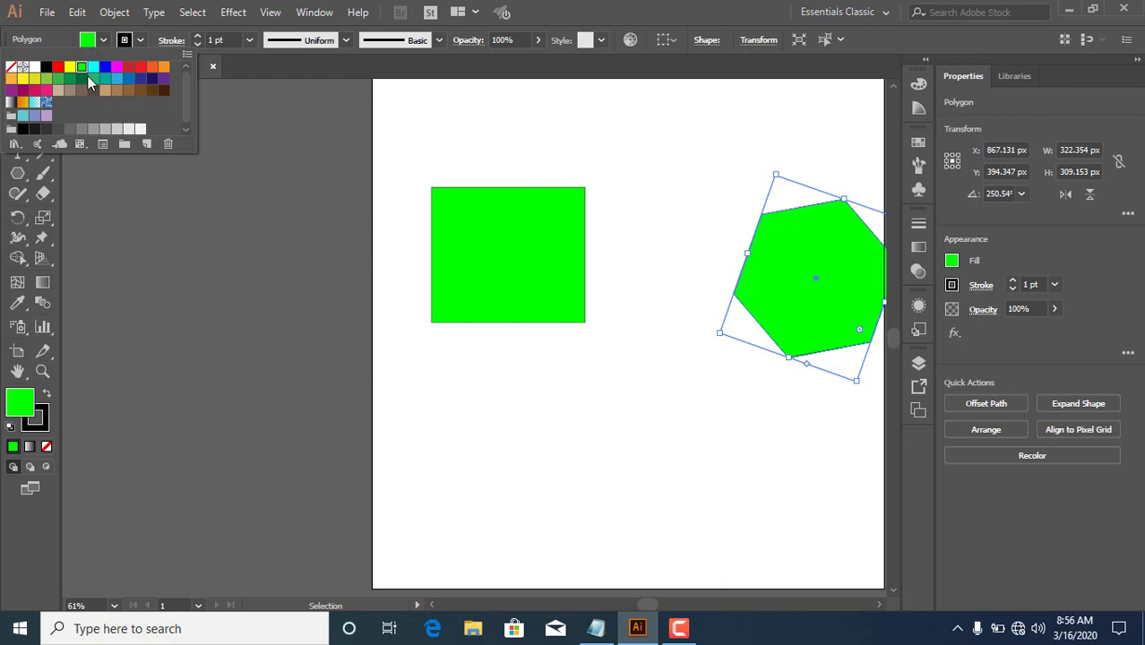
left_click(104, 67)
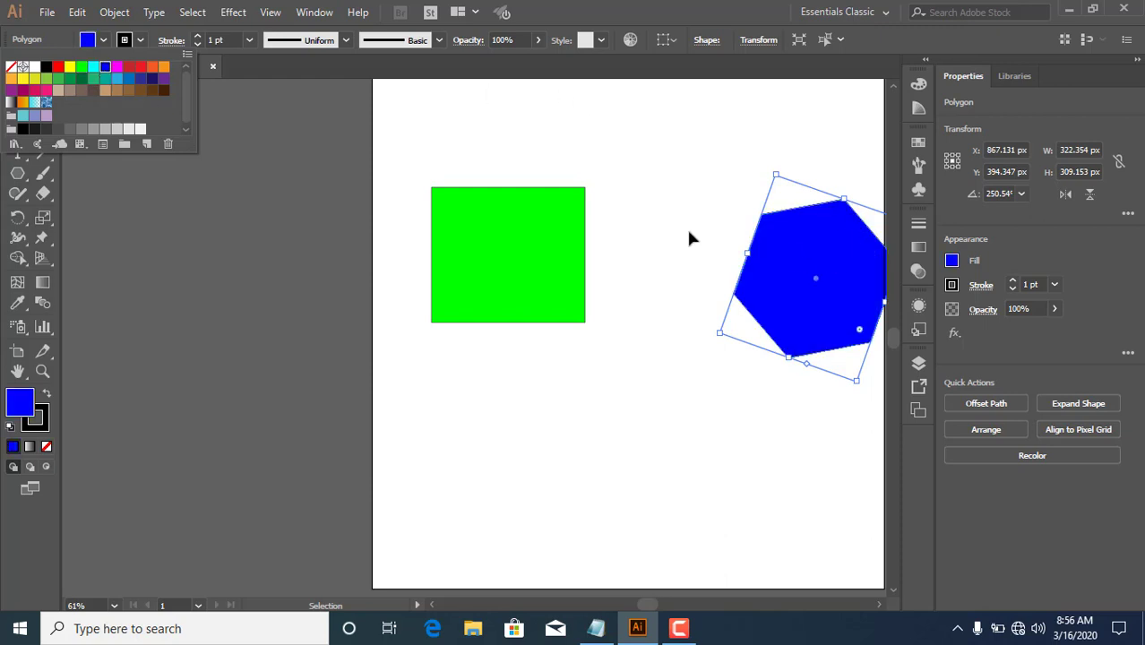
key("Escape")
Draw a star between the rectangle and hexagon and fill it red.
left_click(17, 173)
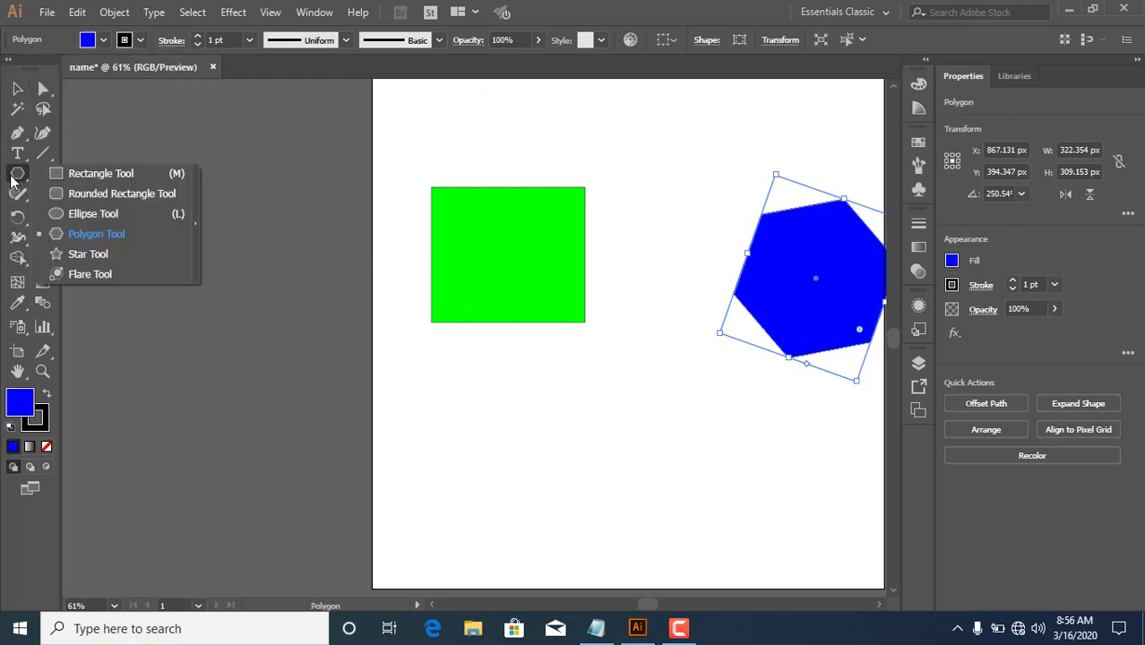
left_click(87, 253)
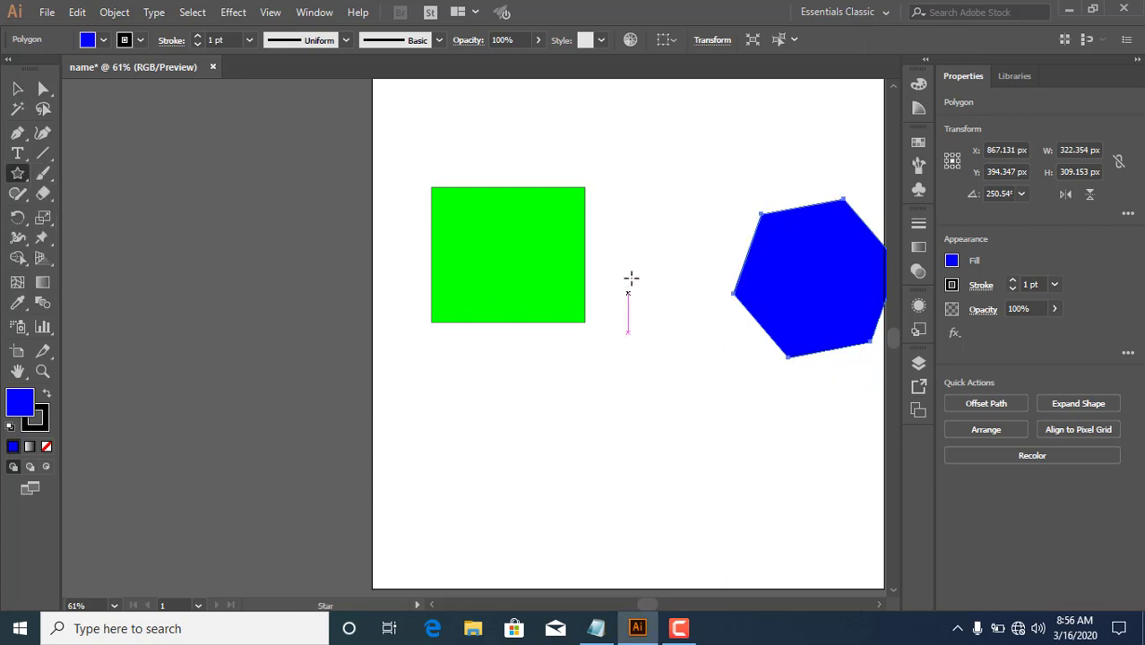
mouse_move(631, 206)
left_mouse_down()
mouse_move(670, 347)
mouse_move(659, 315)
left_mouse_up()
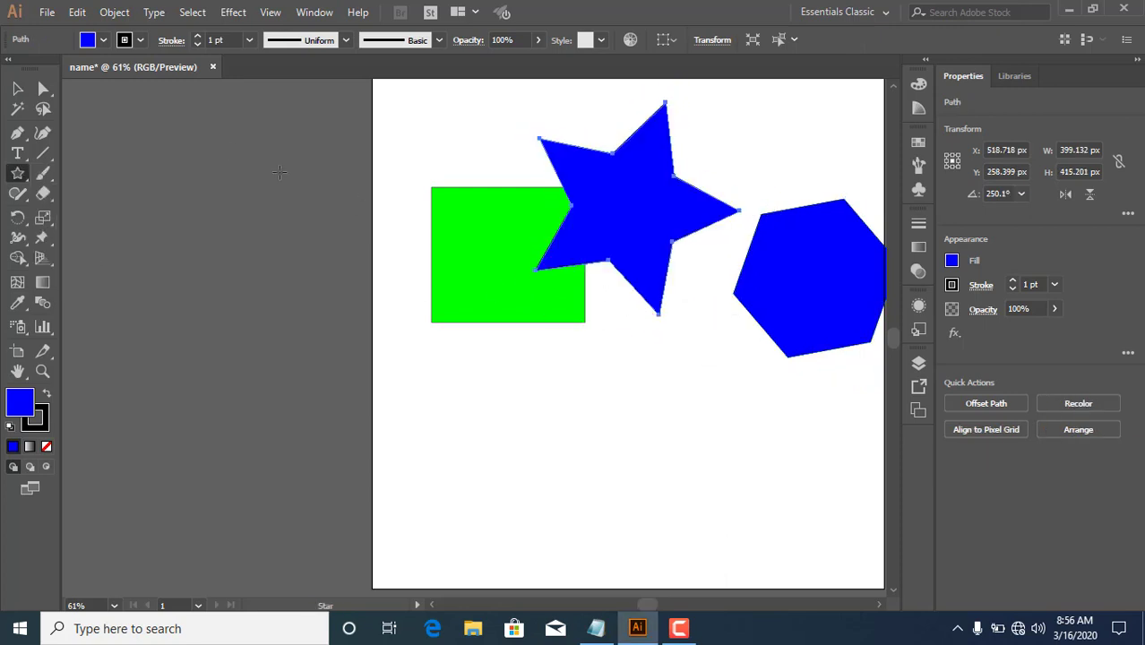
left_click(90, 40)
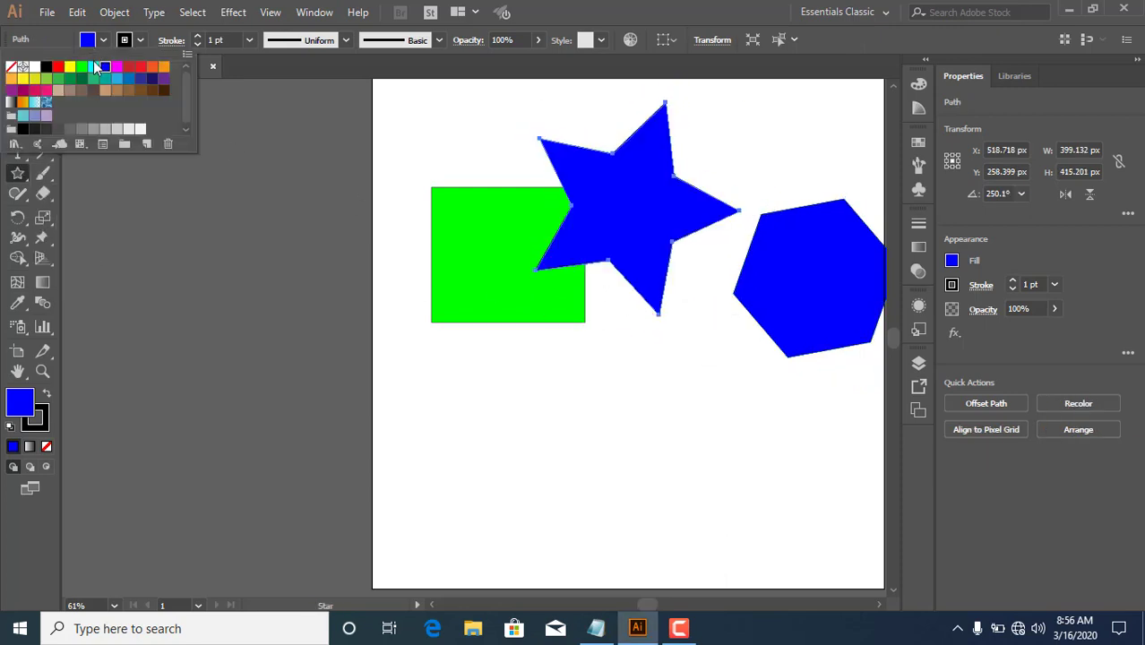
left_click(139, 70)
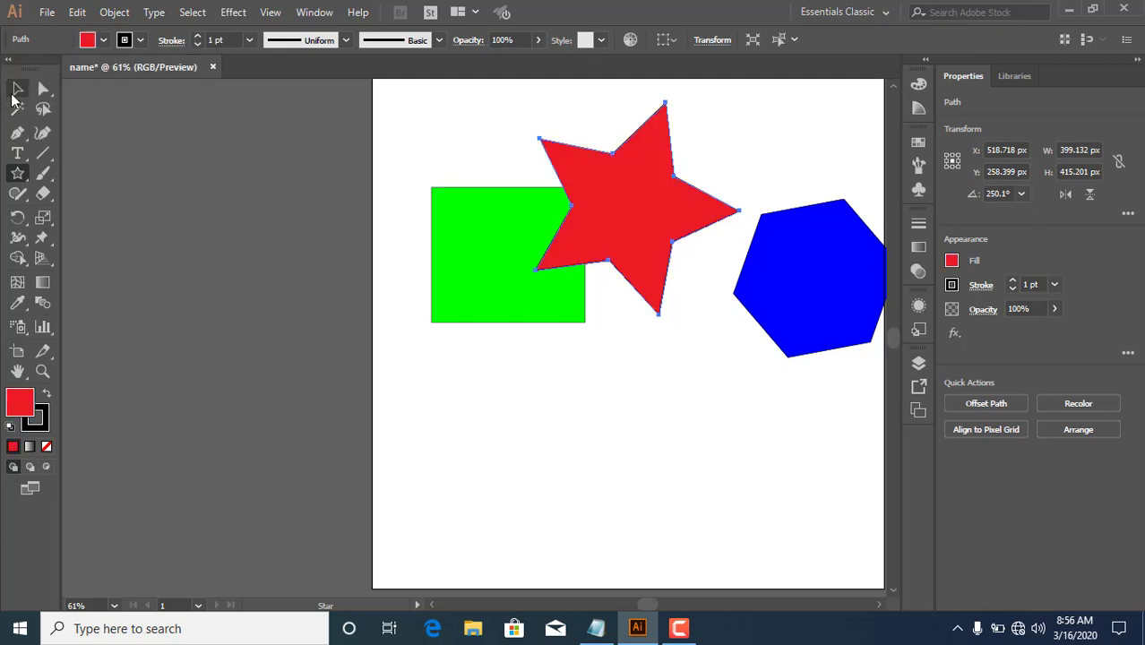
key("v")
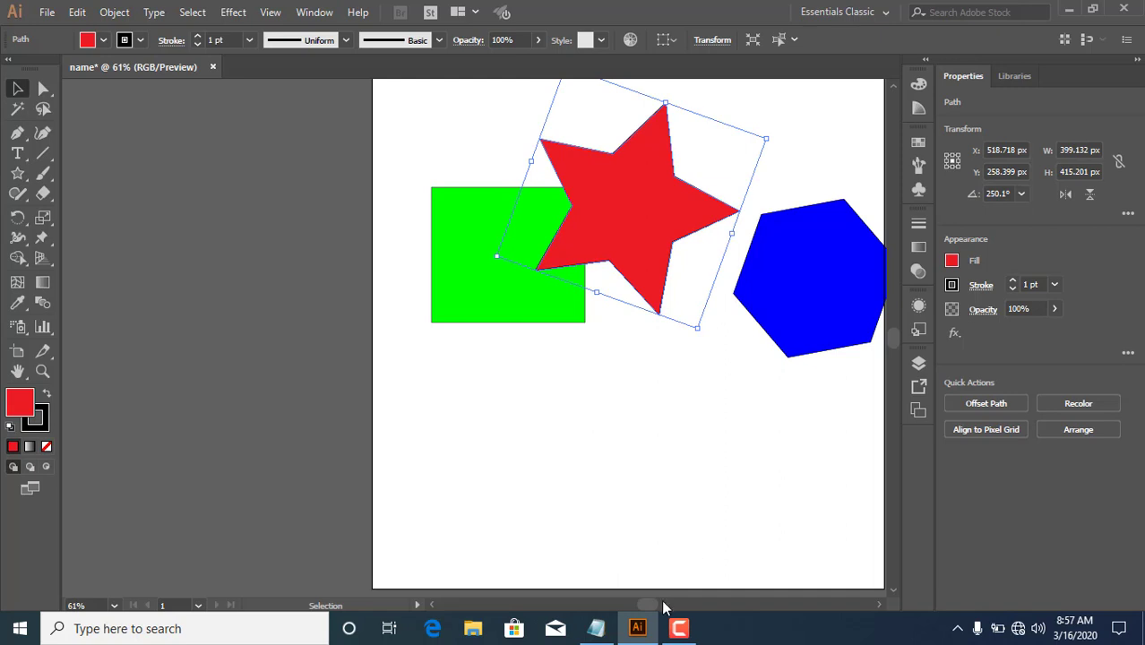
Fit the artboard on screen and spread out the hexagon, rectangle and star.
left_click(114, 606)
left_click(132, 589)
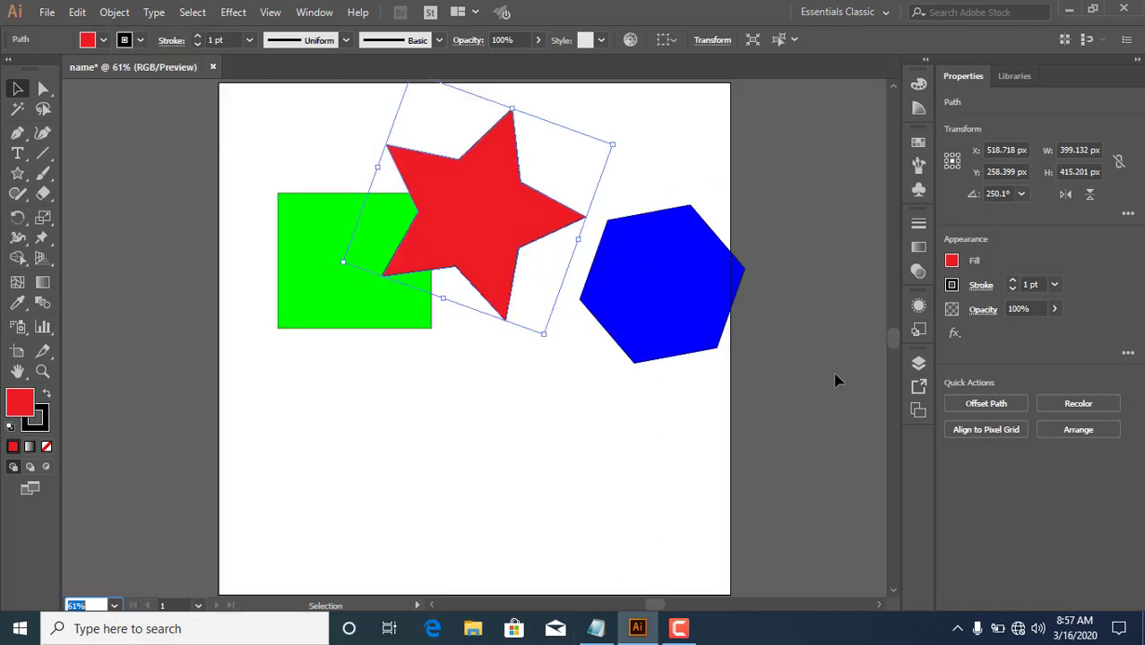
left_click(634, 407)
left_click_drag(638, 332, 375, 322)
left_click_drag(450, 224, 445, 388)
left_click(537, 288)
left_click_drag(470, 343, 477, 404)
left_click(461, 234)
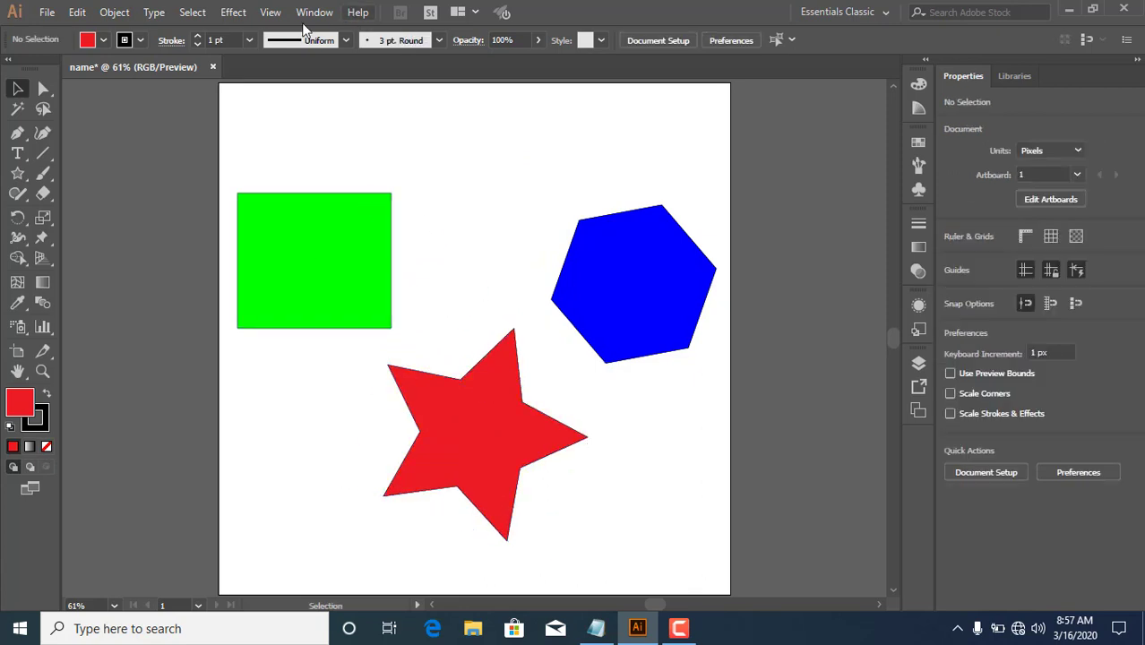
Browse the Edit menu, then select the green rectangle.
left_click(79, 15)
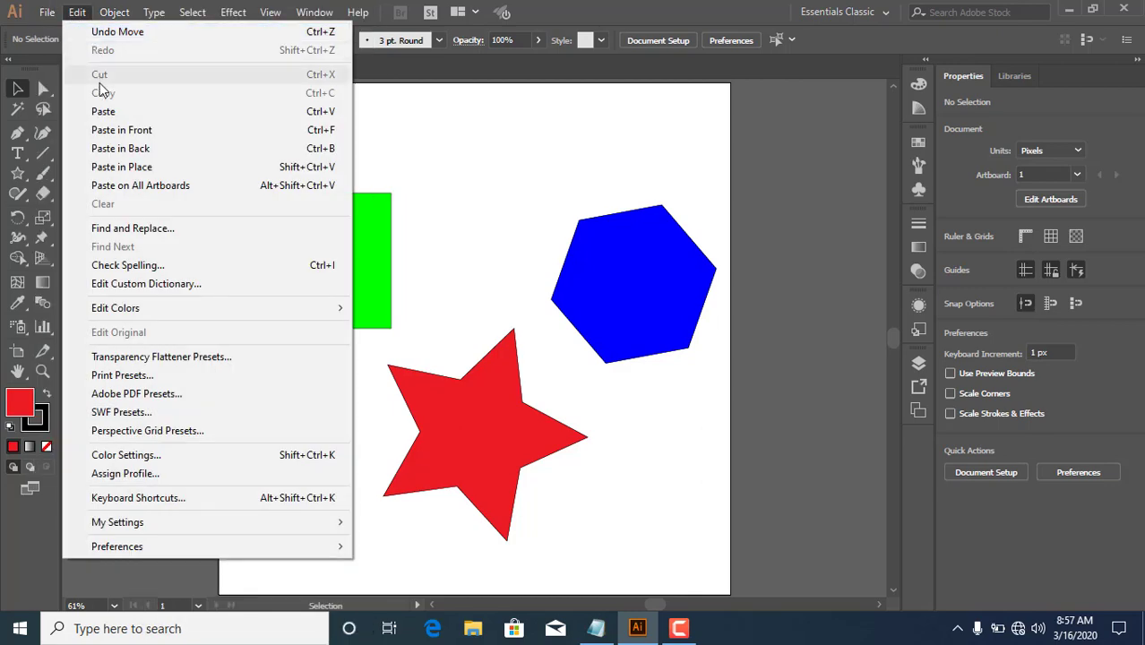
left_click(472, 244)
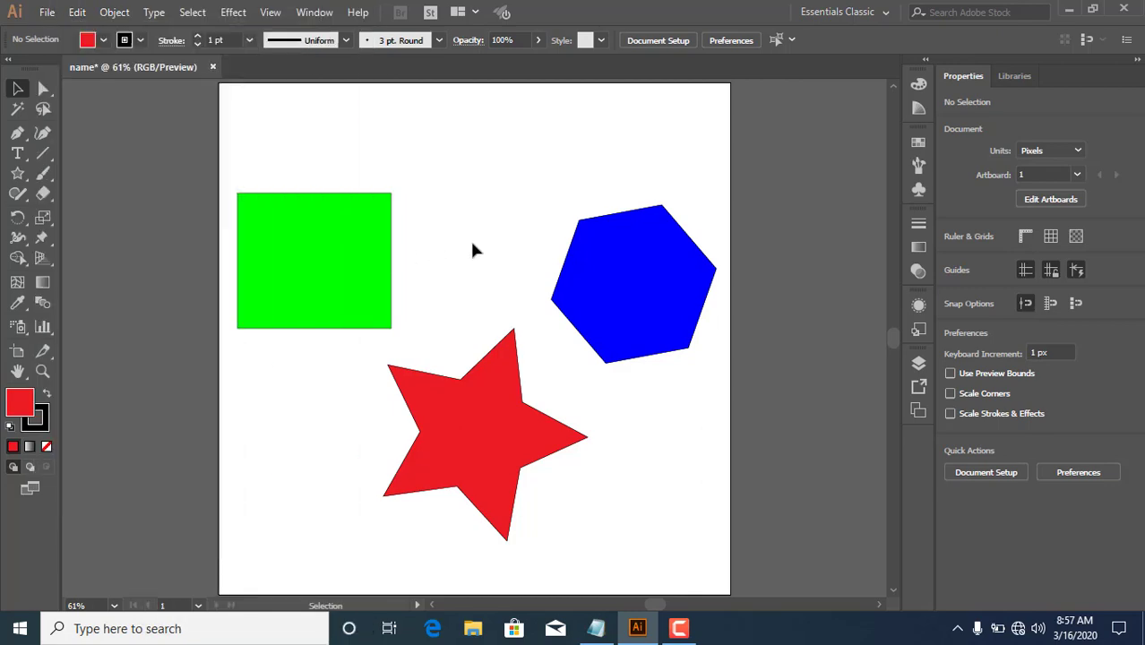
left_click(361, 245)
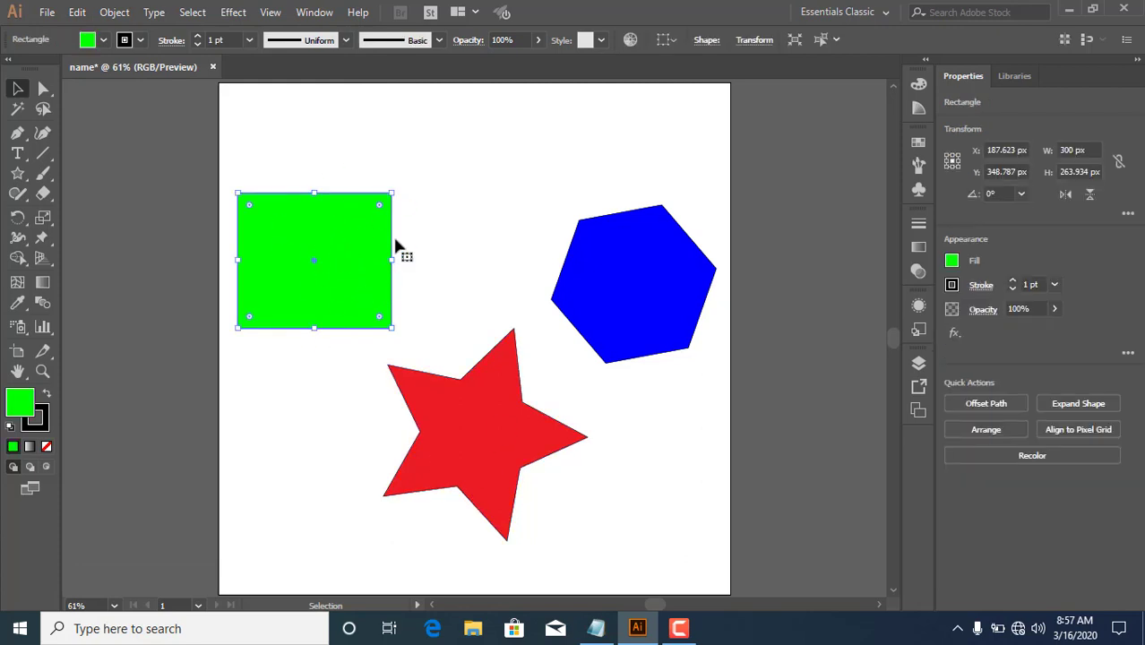
Cut the green rectangle, paste it back, and move it up and left away from the star.
left_click(79, 11)
left_click(94, 75)
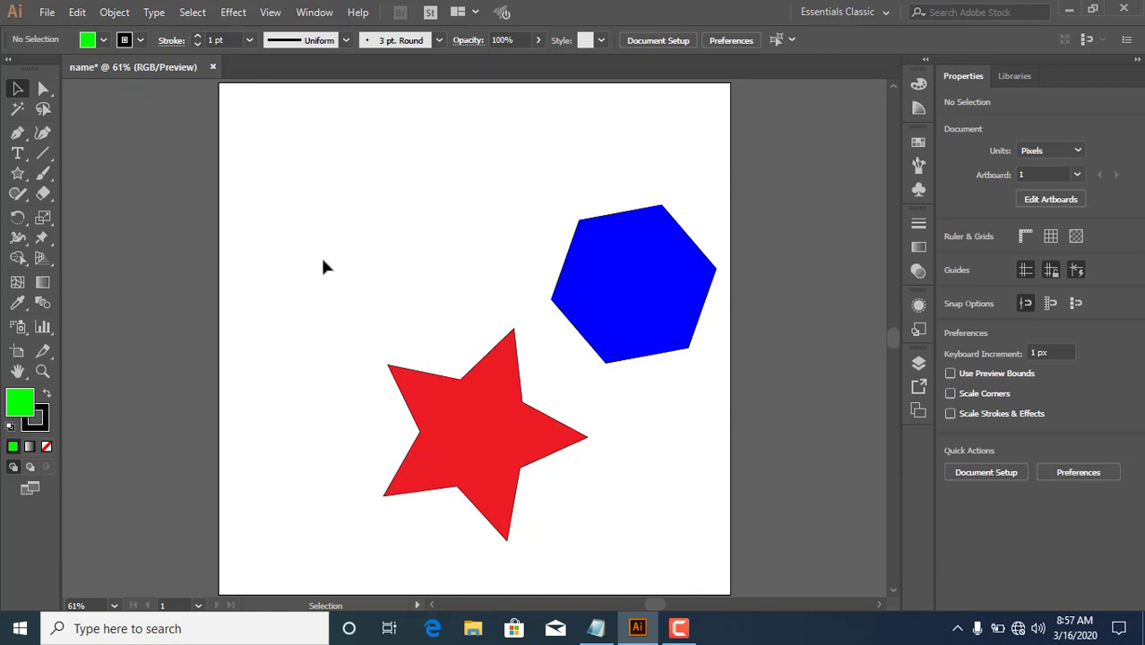
left_click(79, 11)
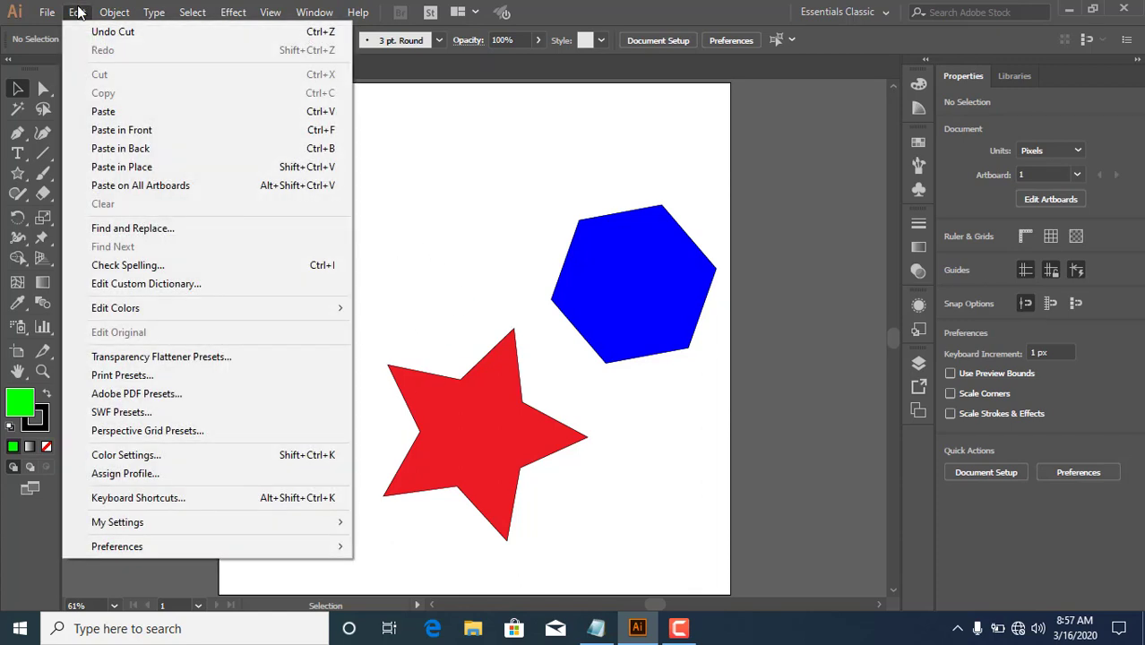
left_click(103, 111)
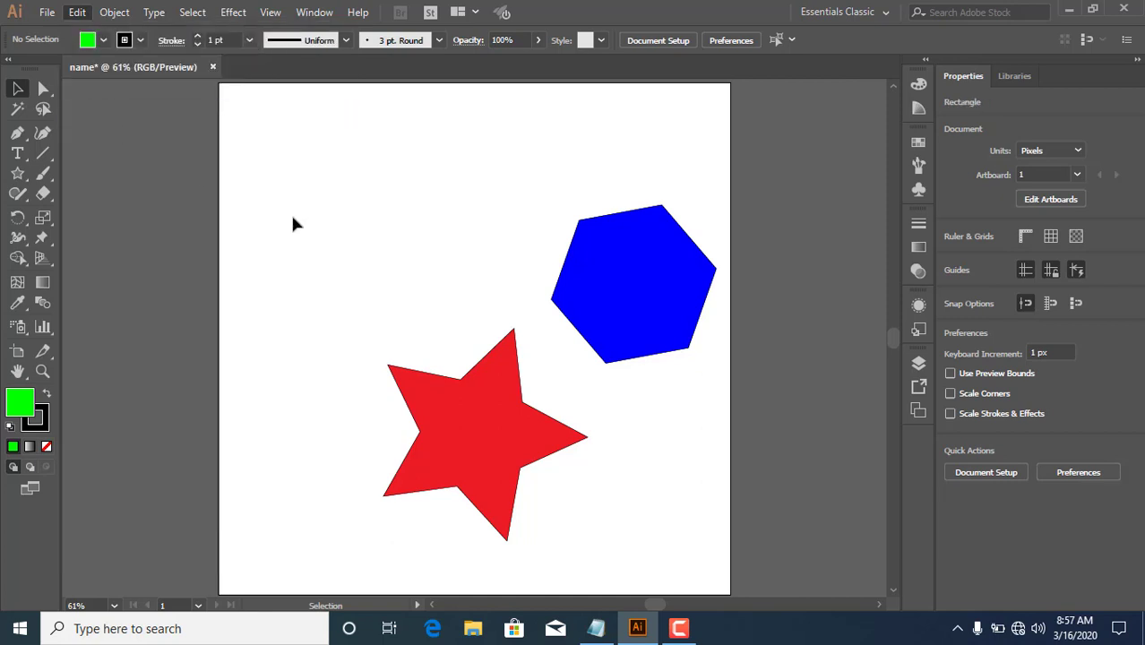
left_click_drag(510, 333, 375, 231)
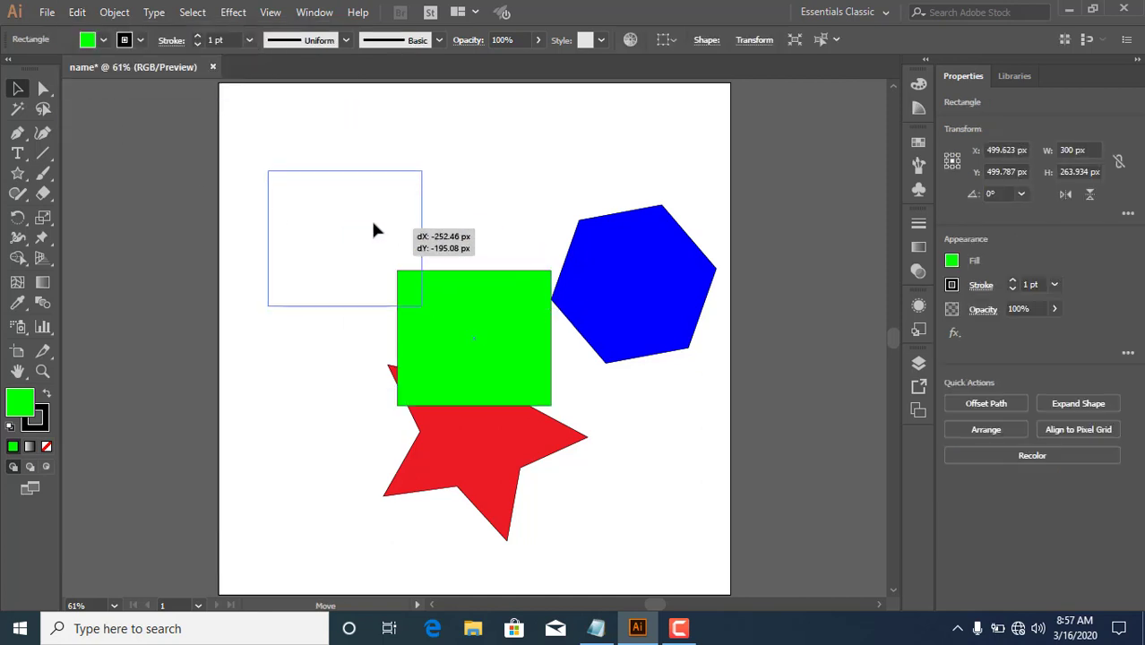
Cut and paste the green rectangle again, place it upper left, and deselect.
left_click(77, 13)
left_click(99, 76)
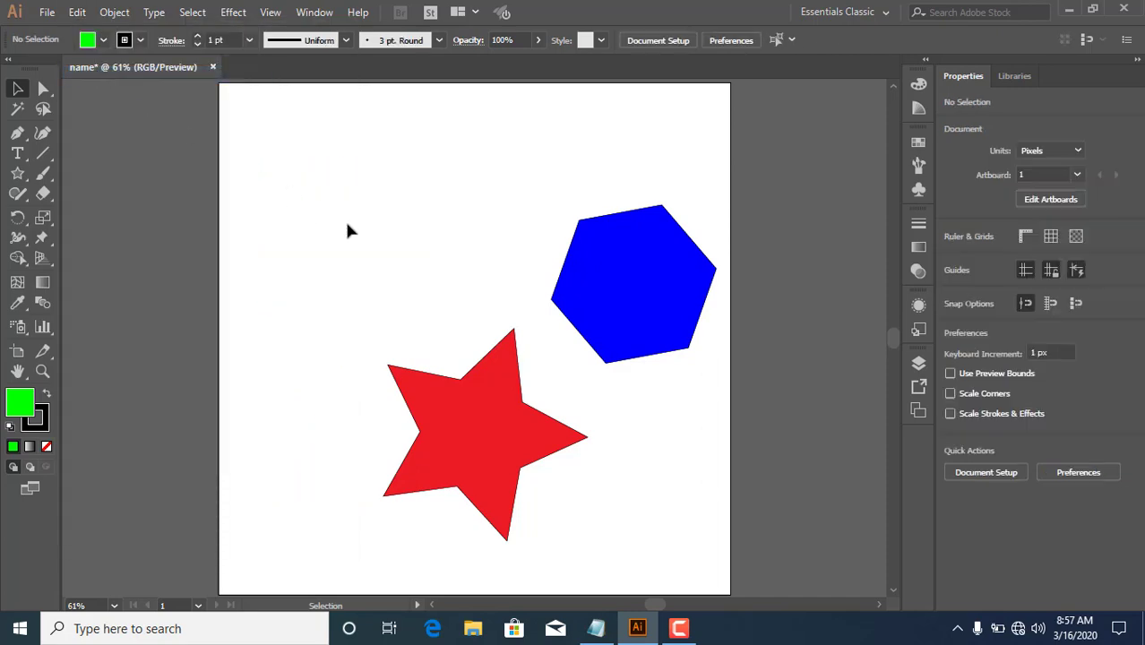
left_click(77, 12)
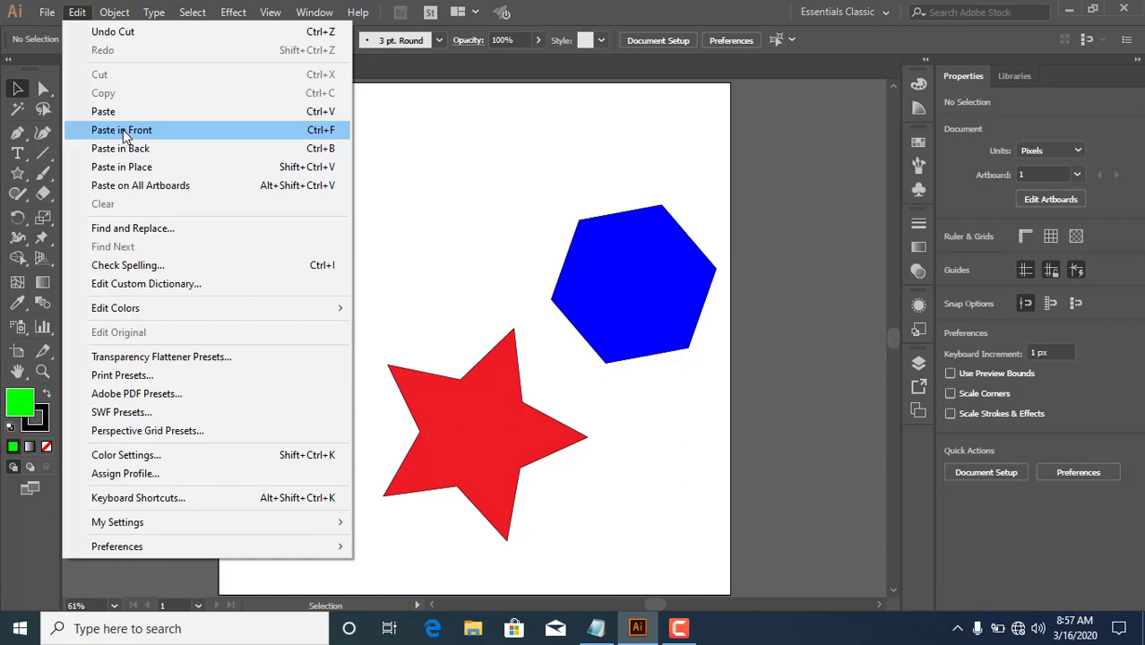
left_click(451, 160)
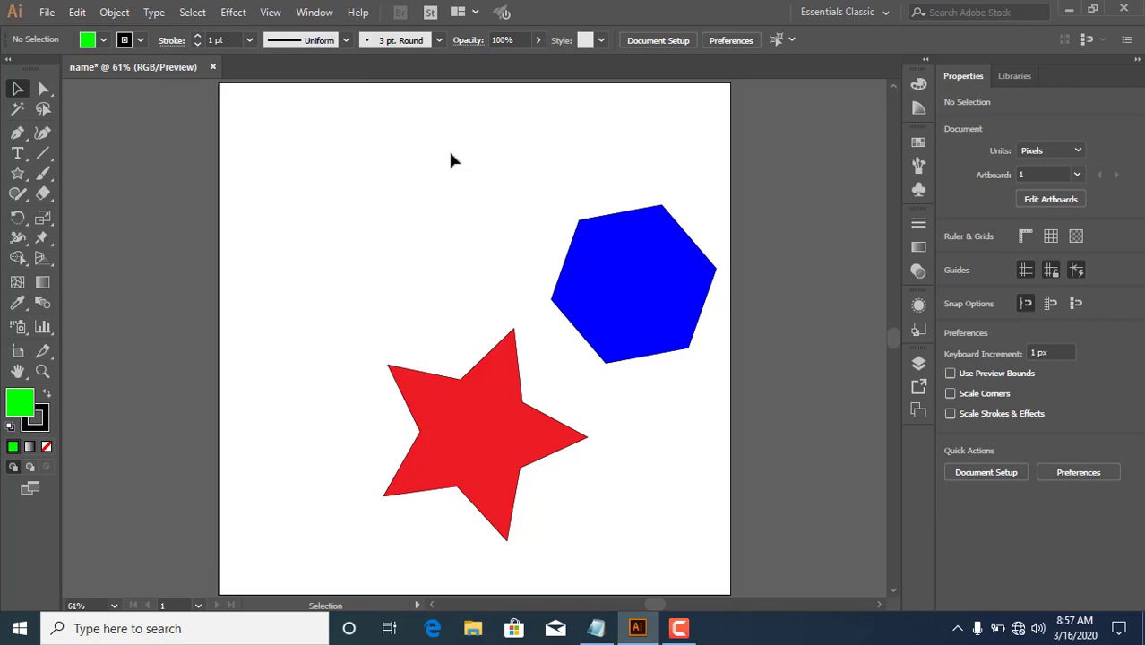
left_click(77, 13)
left_click(103, 111)
mouse_move(480, 324)
left_mouse_down()
mouse_move(281, 197)
mouse_move(361, 213)
left_mouse_up()
left_click(474, 164)
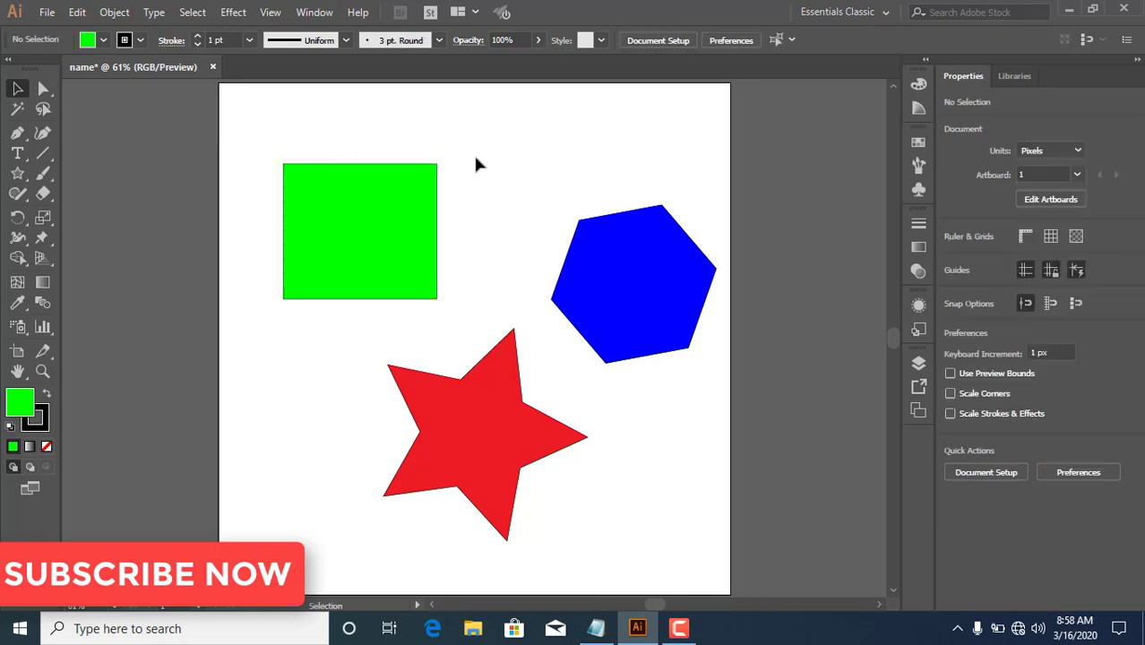
Select the green rectangle and copy it to the clipboard.
left_click(323, 210)
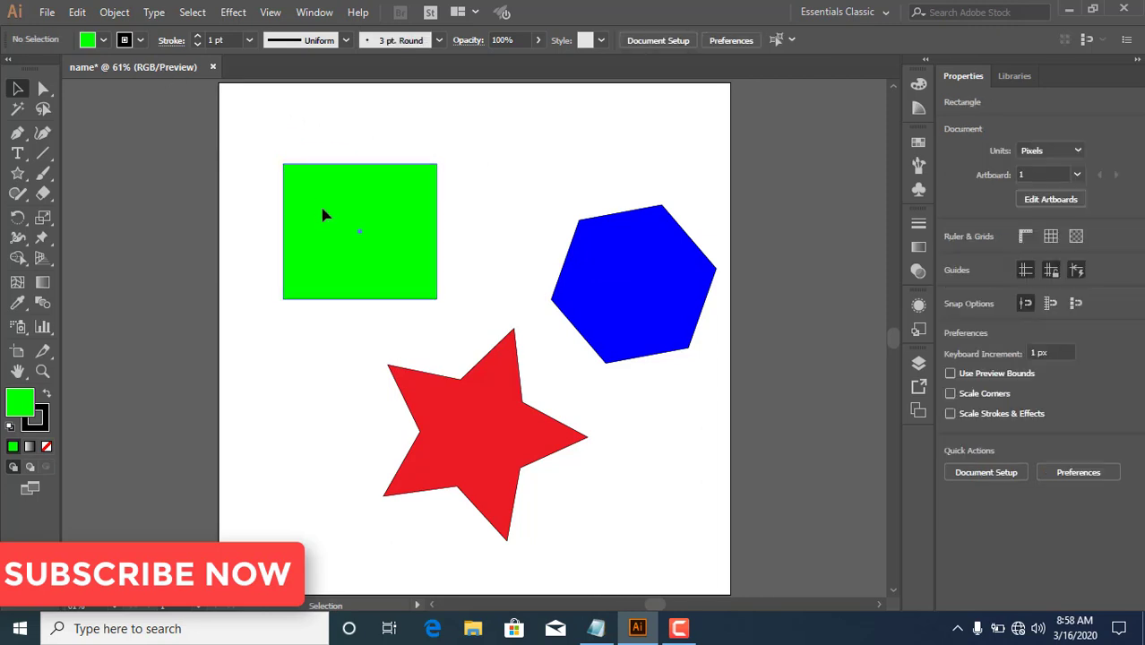
left_click(77, 12)
left_click(107, 98)
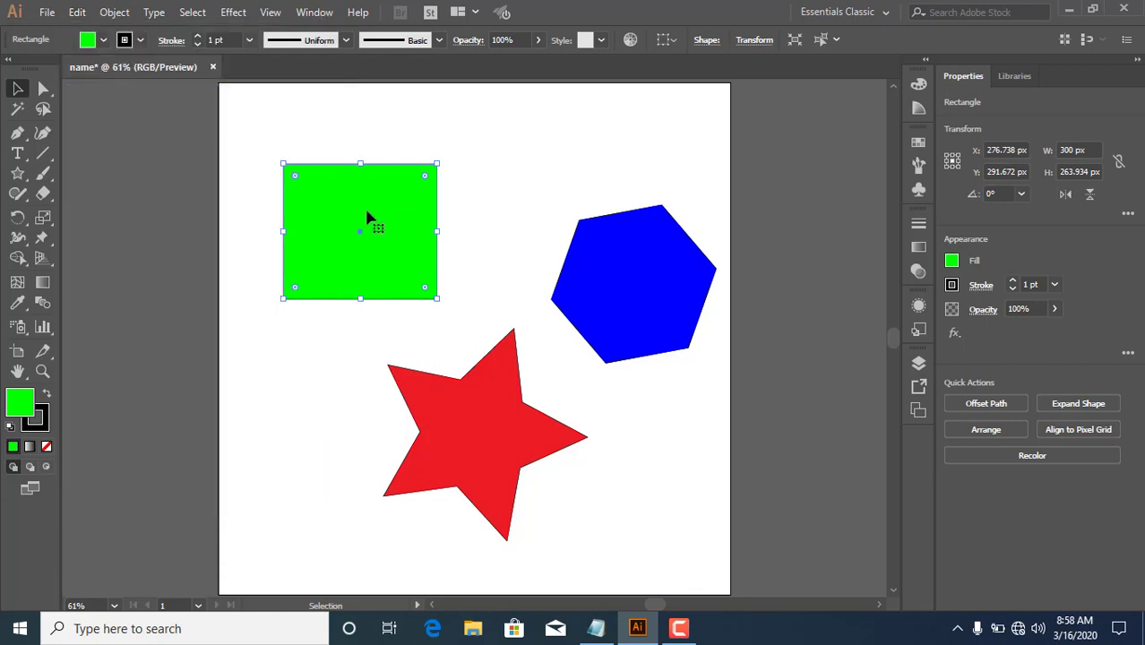
left_click(89, 16)
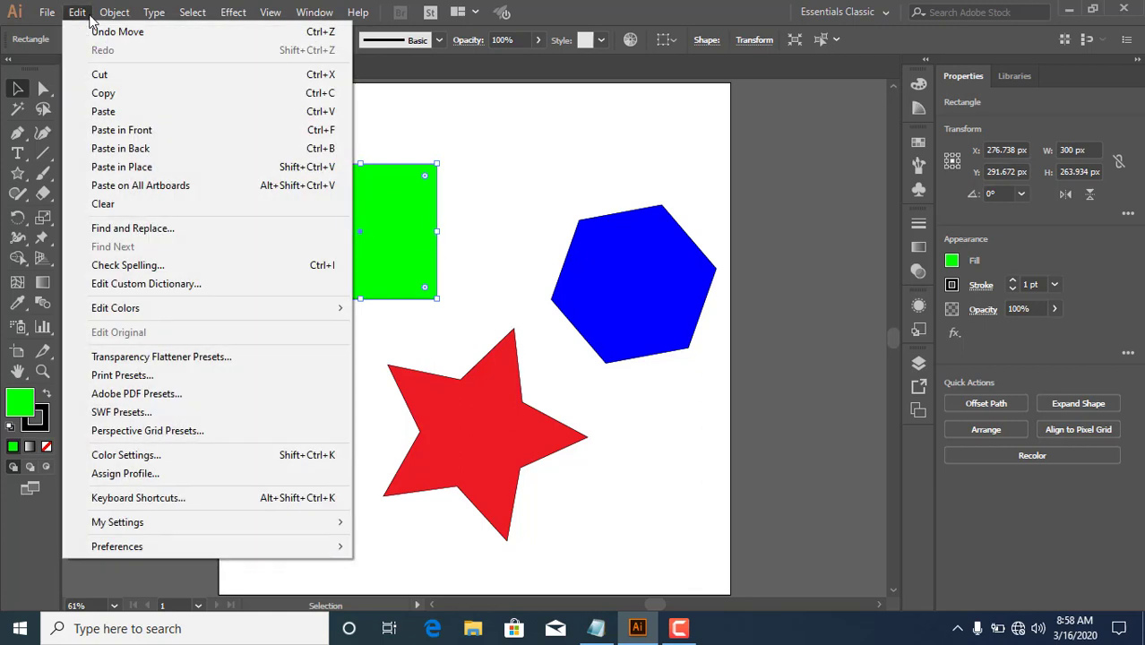
left_click(96, 93)
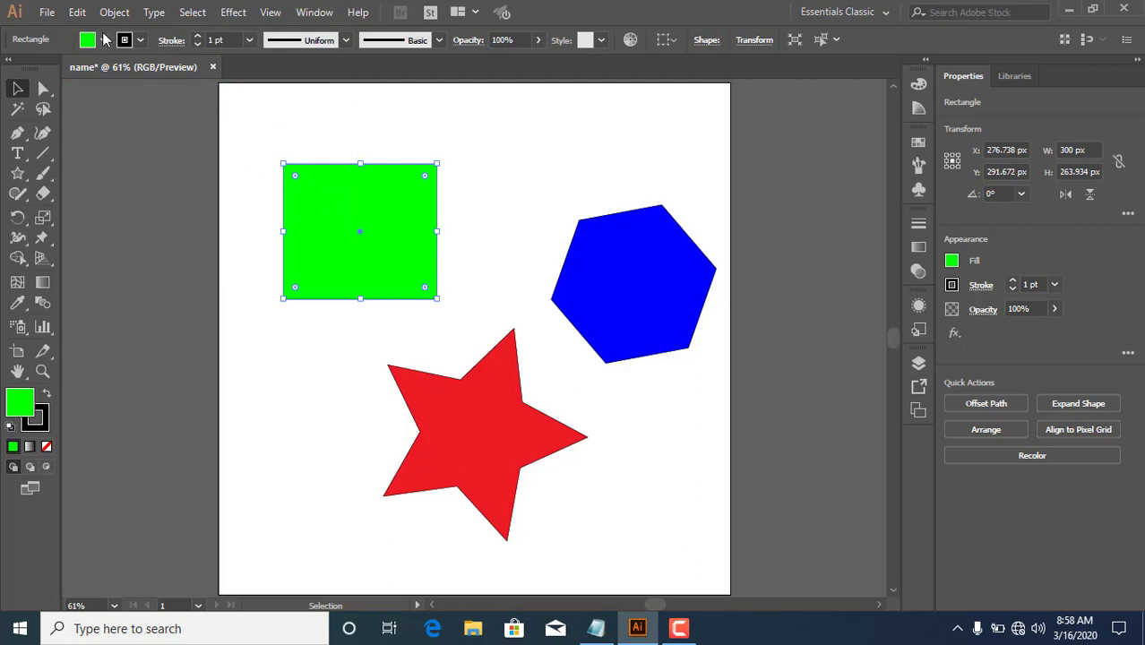
Paste a copy in front, move it down, and fill it tan.
left_click(79, 13)
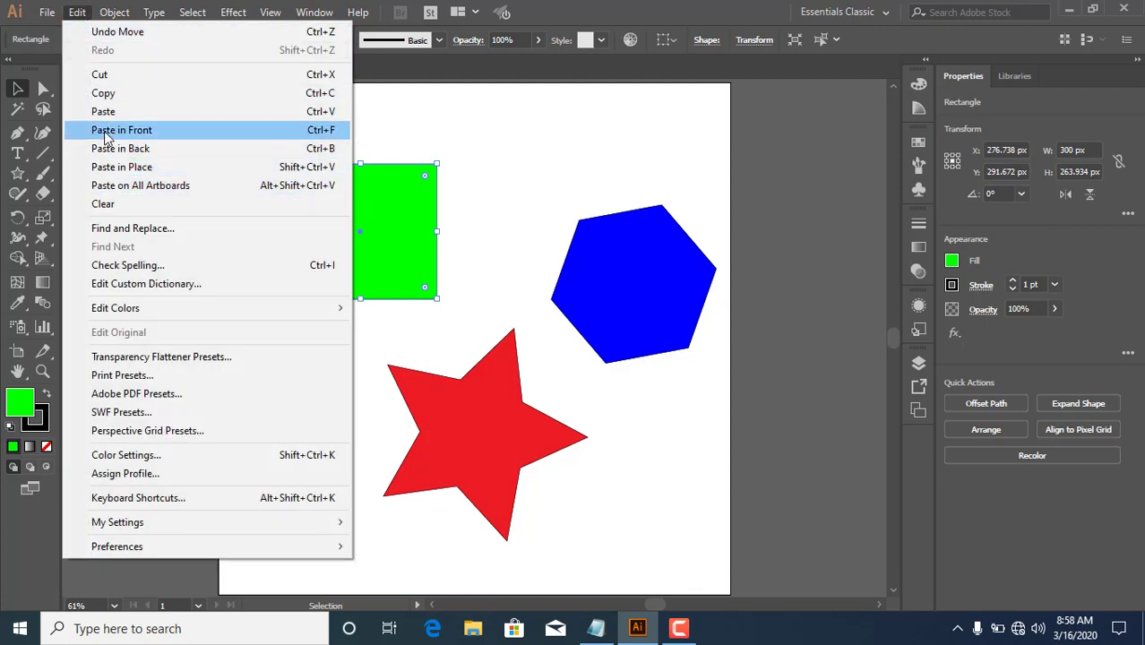
left_click(105, 135)
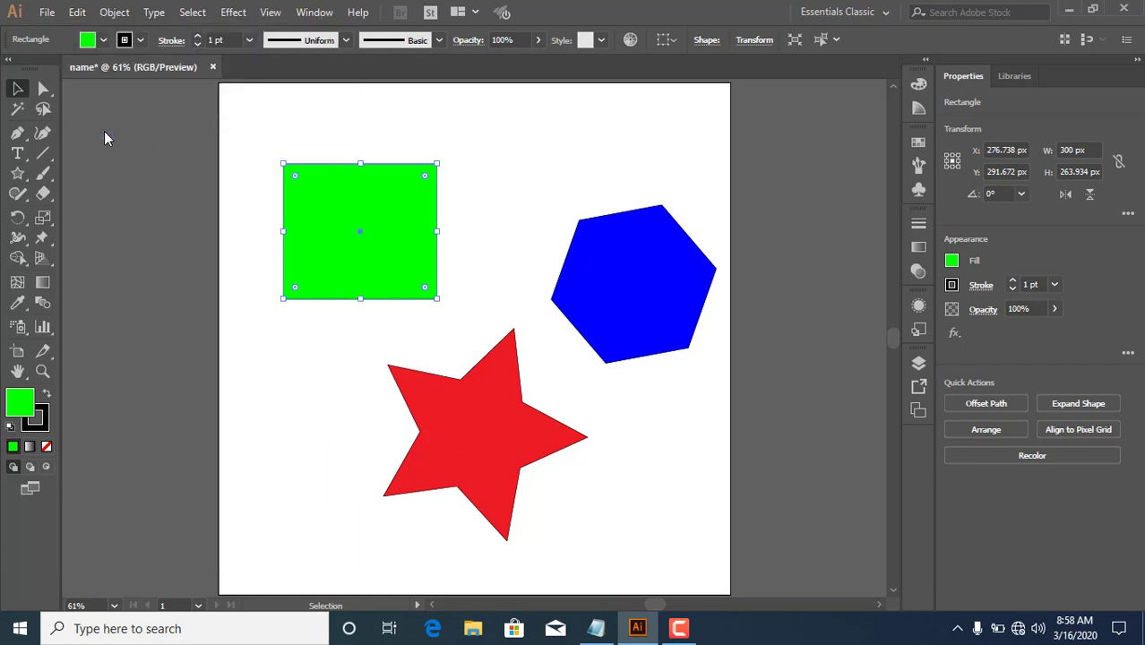
left_click_drag(385, 221, 390, 314)
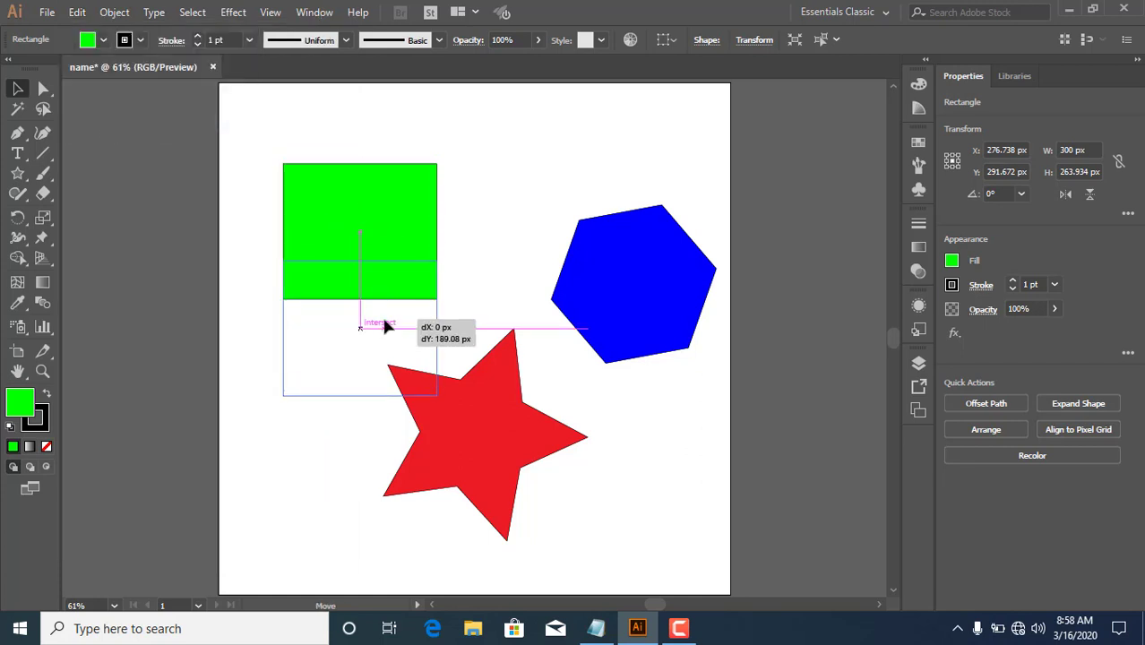
left_click(103, 42)
left_click(102, 95)
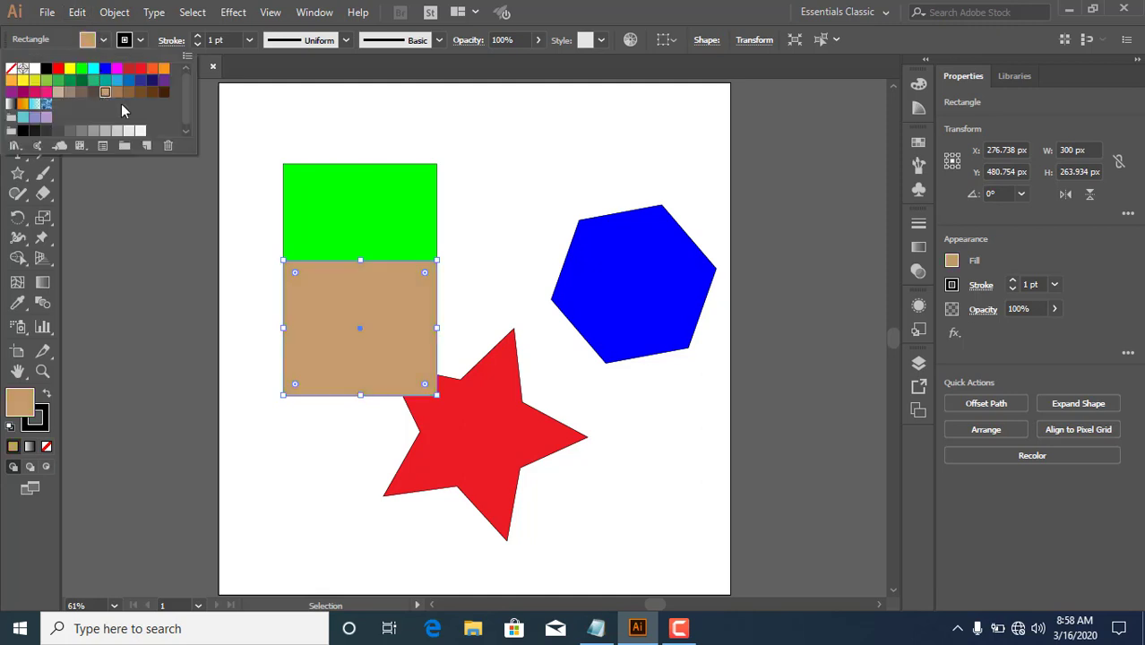
left_click(399, 287)
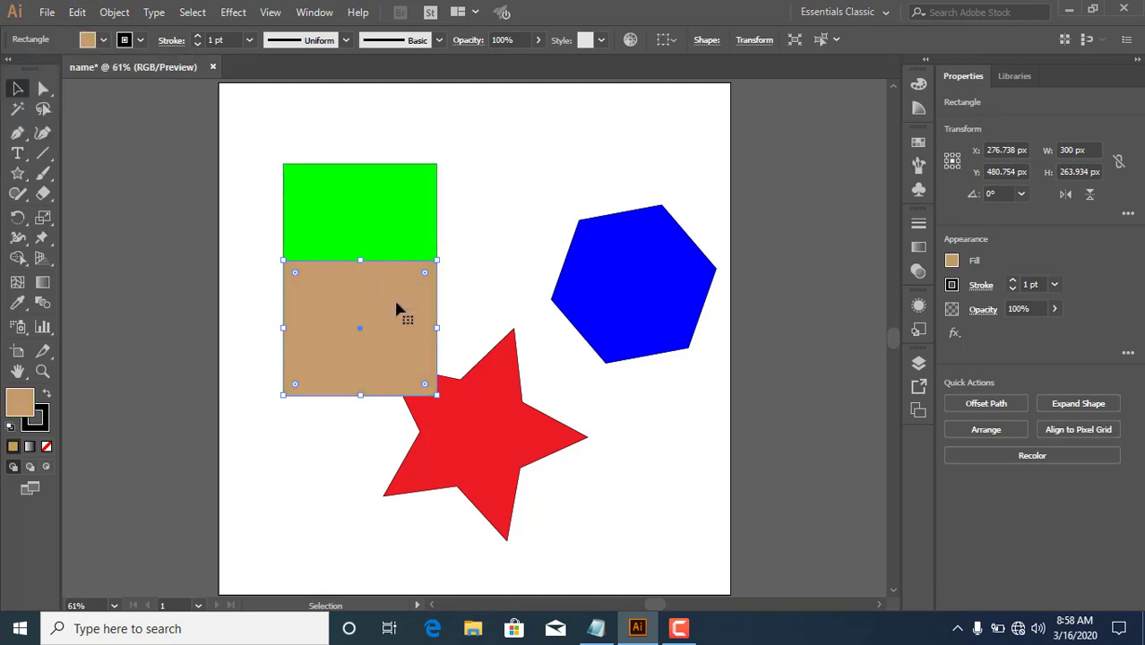
Move the tan copy up and left so it overlaps the green rectangle's right side.
mouse_move(392, 307)
left_mouse_down()
mouse_move(396, 201)
mouse_move(454, 205)
left_mouse_up()
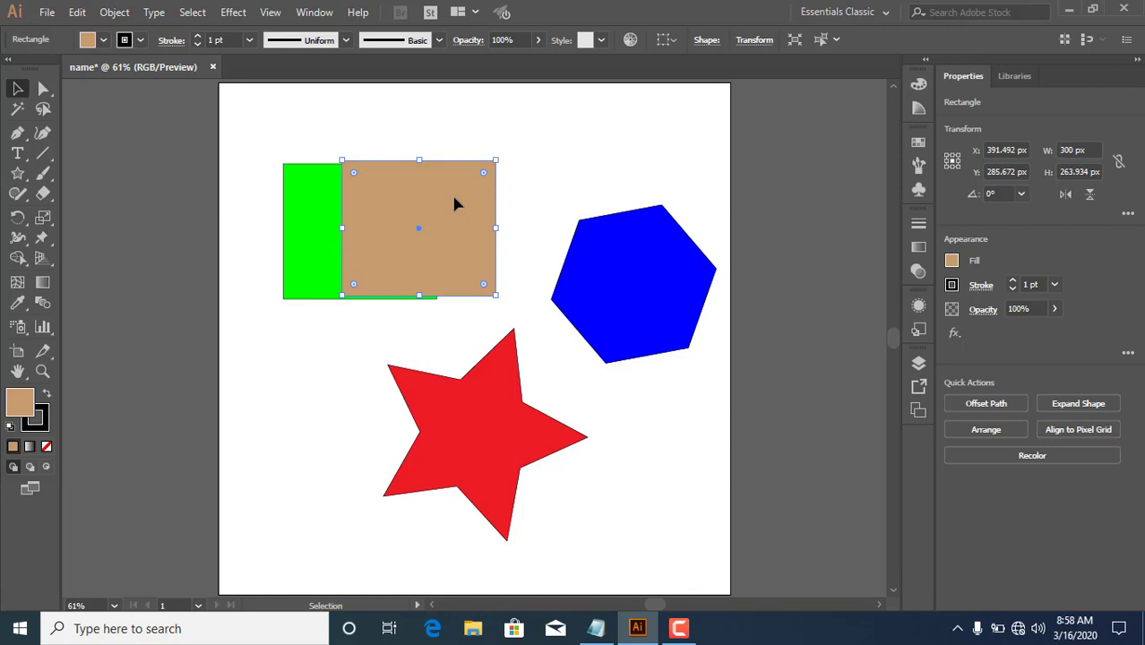
left_click_drag(392, 198, 313, 205)
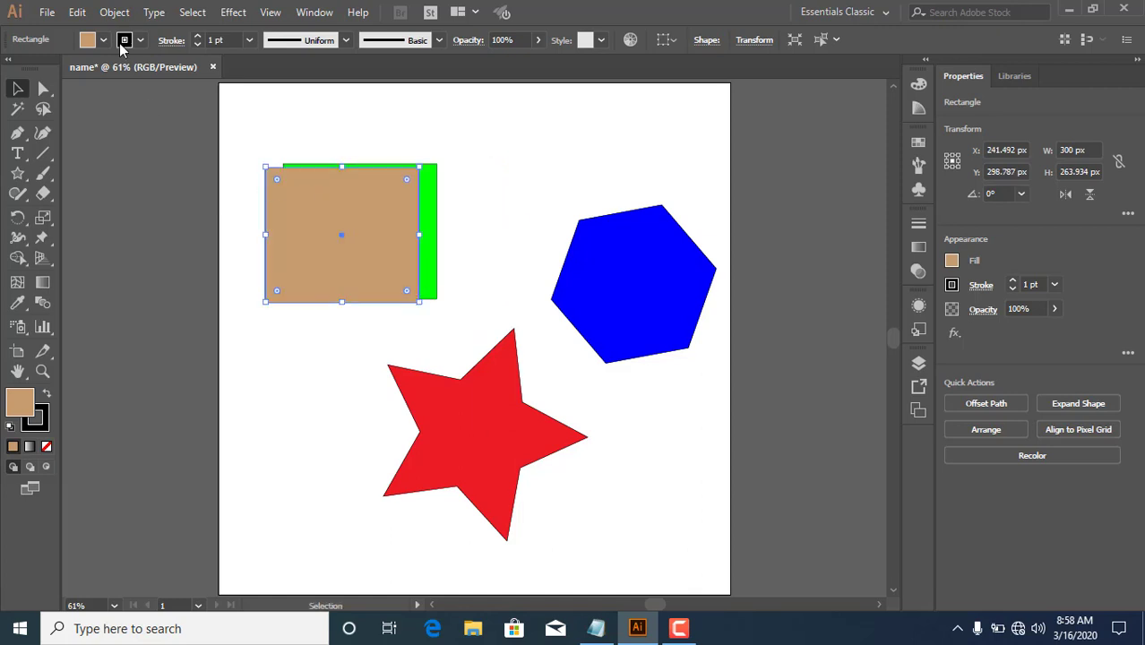
left_click(77, 12)
Undo and redo the tan rectangle's move, then cut the tan rectangle.
left_click(117, 32)
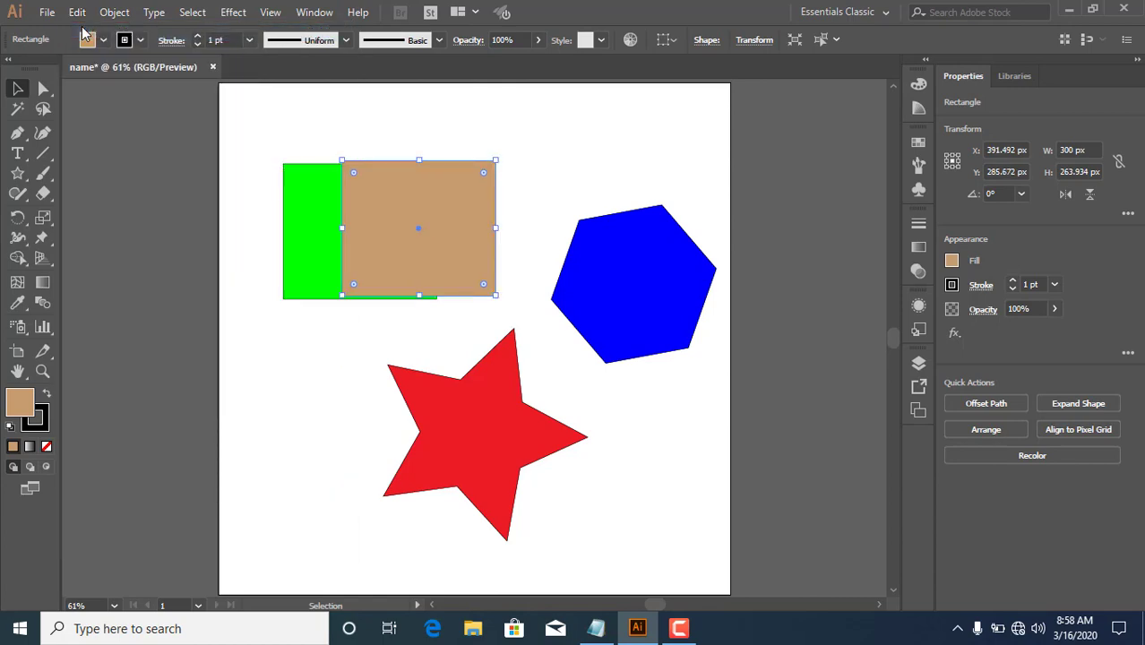
left_click(77, 12)
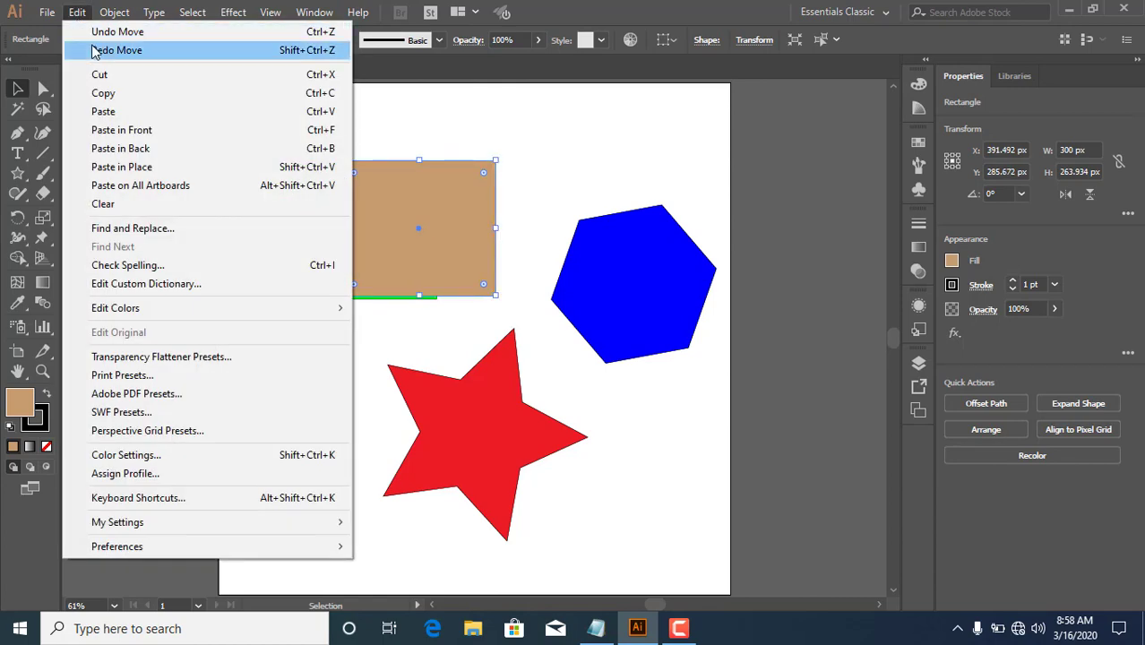
left_click(107, 31)
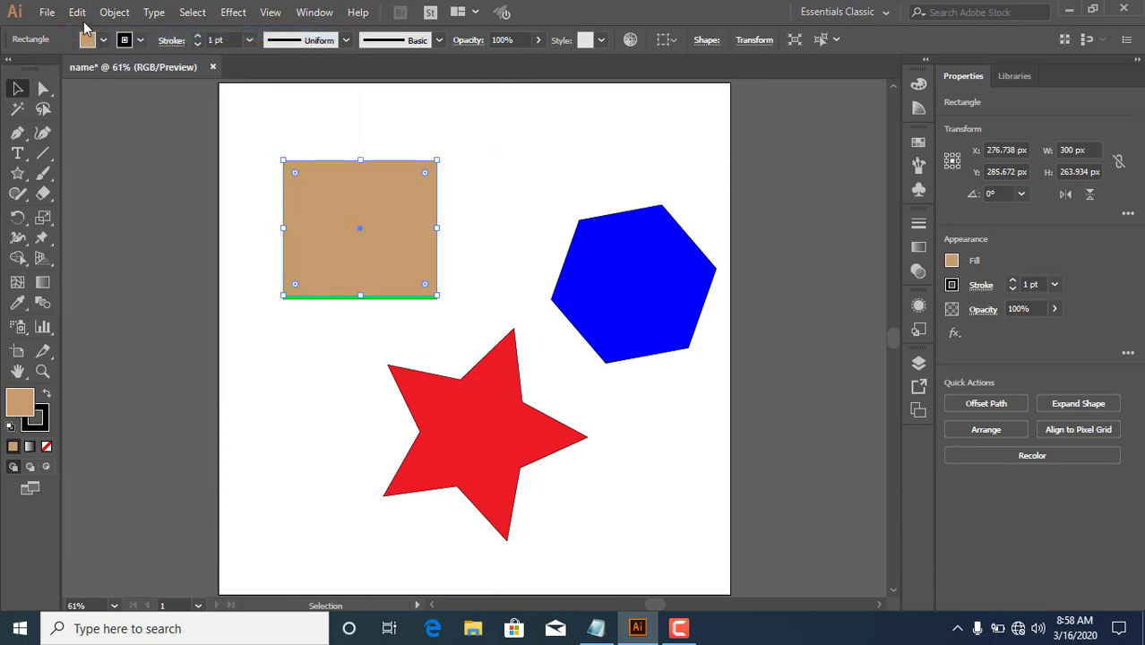
left_click(77, 12)
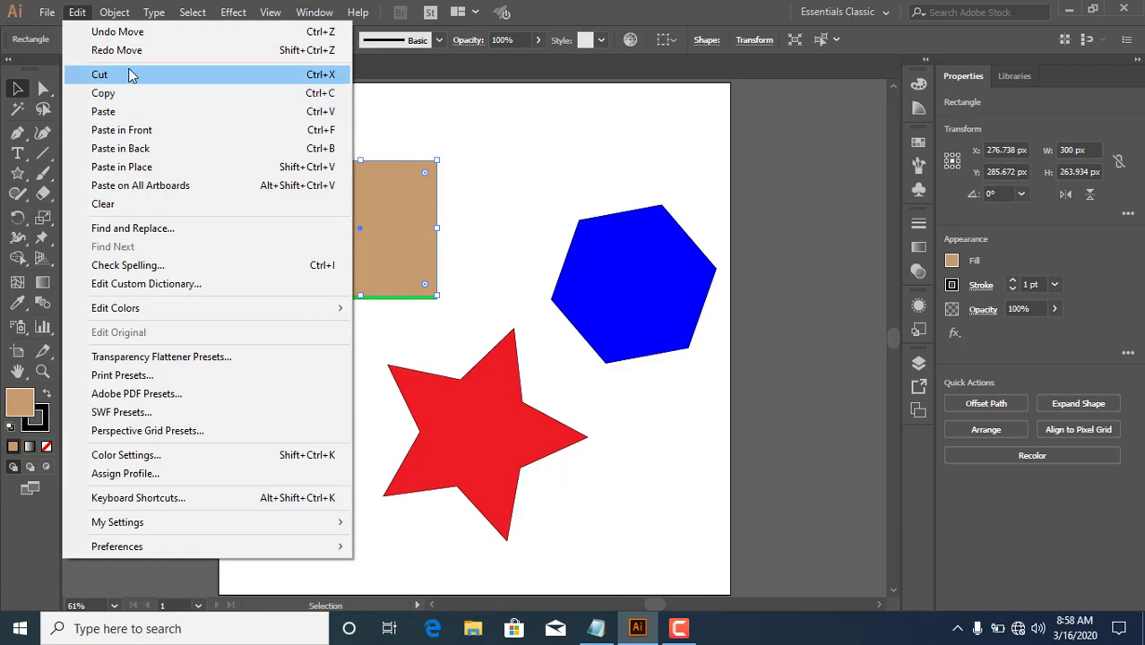
left_click(139, 76)
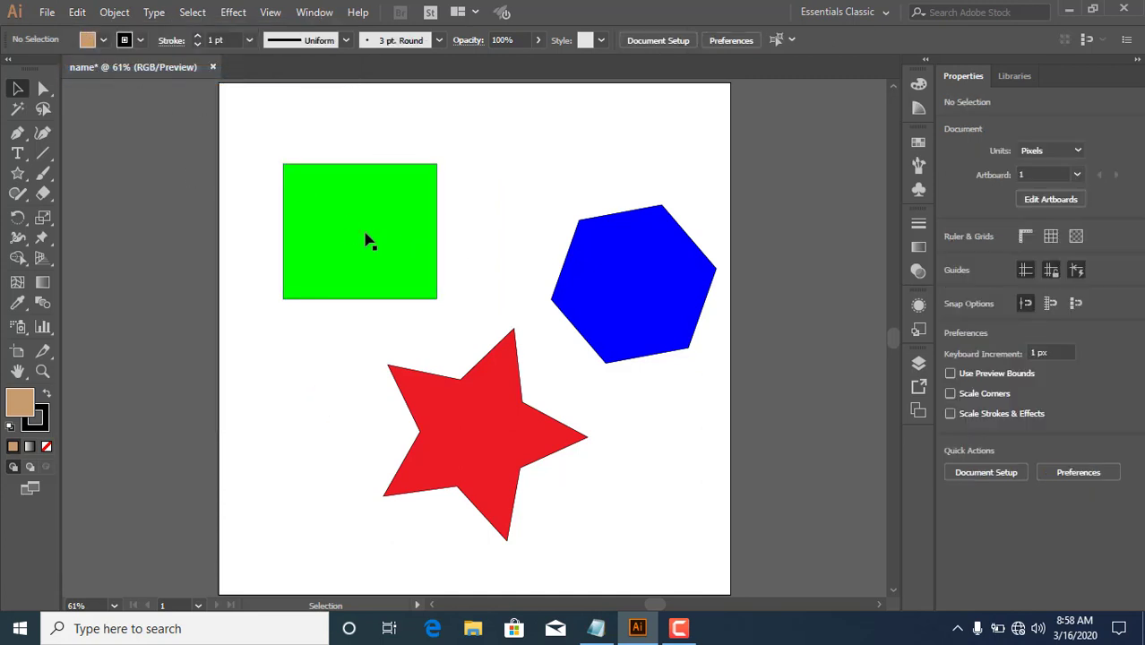
Copy the green rectangle and paste the copy in back of it.
left_click_drag(265, 159, 304, 188)
left_click(78, 12)
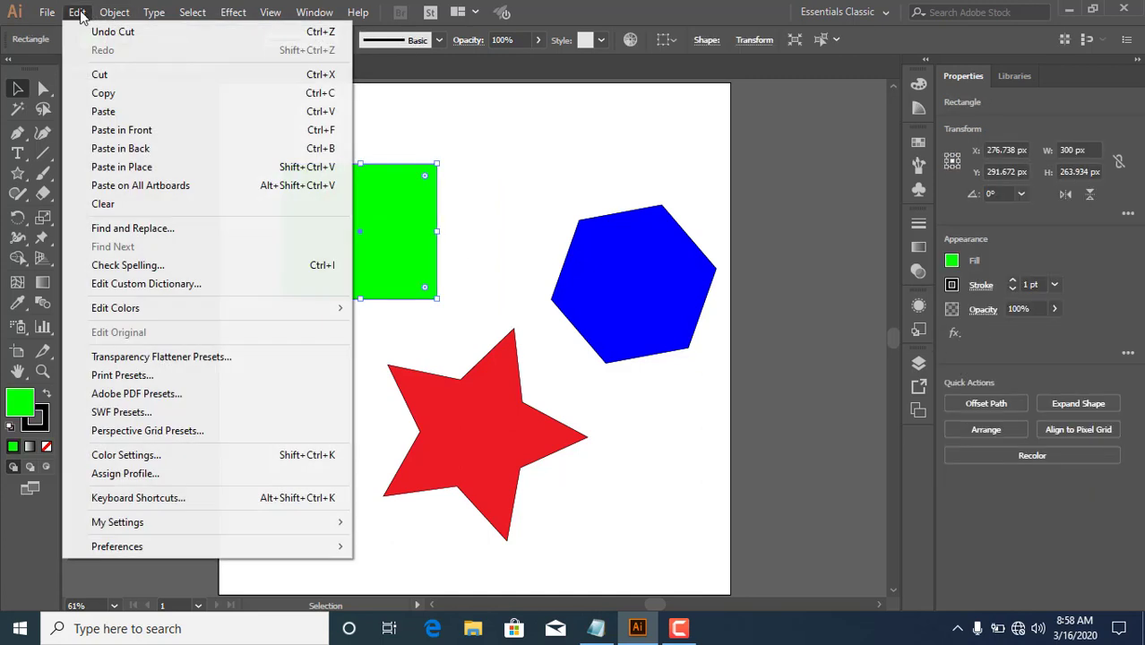
left_click(90, 93)
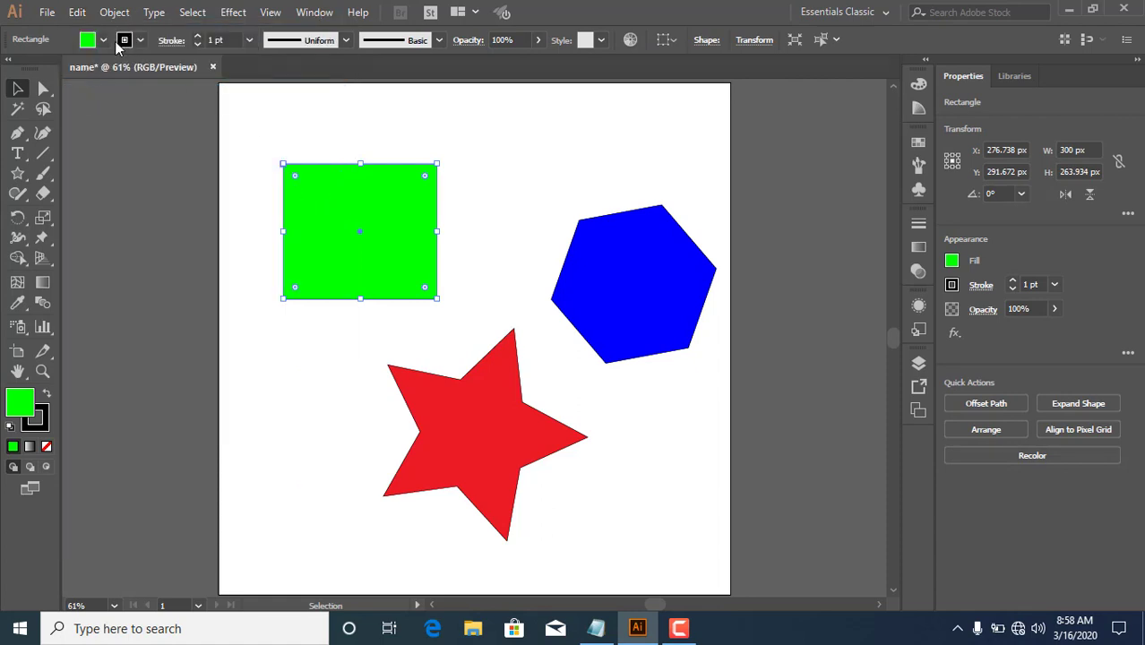
left_click(77, 11)
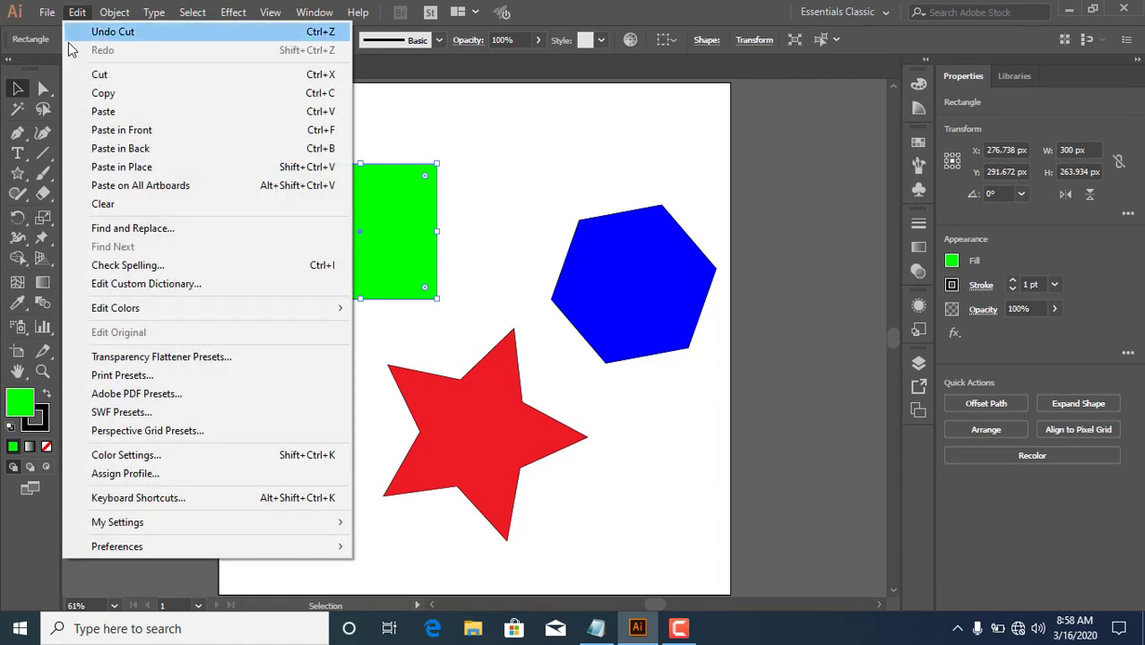
left_click(144, 148)
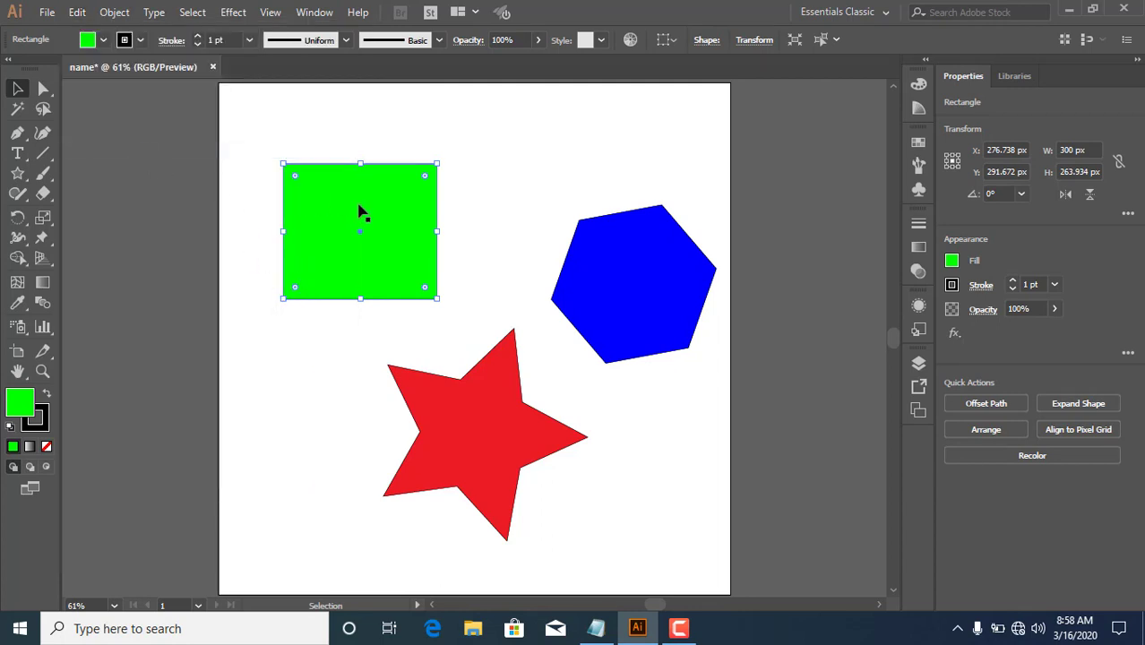
Drag the back copy down to reveal the original, then drag it back up over it.
left_click_drag(358, 211, 352, 262)
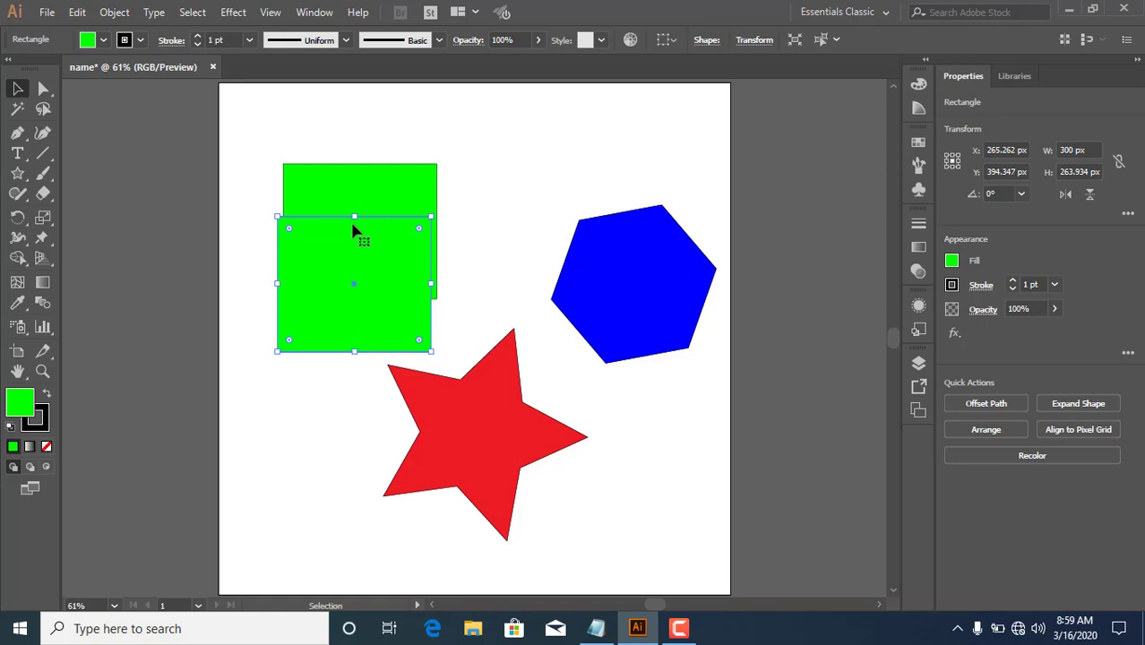
left_click(404, 174)
left_click(392, 251)
left_click_drag(391, 249, 390, 197)
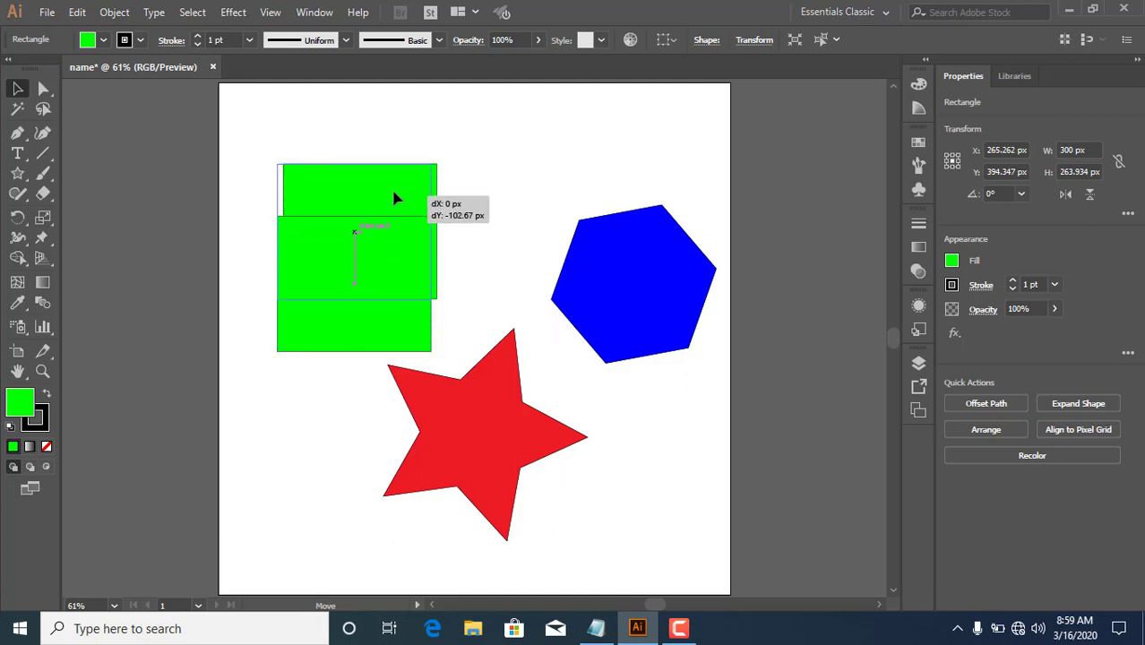
Change the selected rectangle's fill to magenta.
left_click(103, 39)
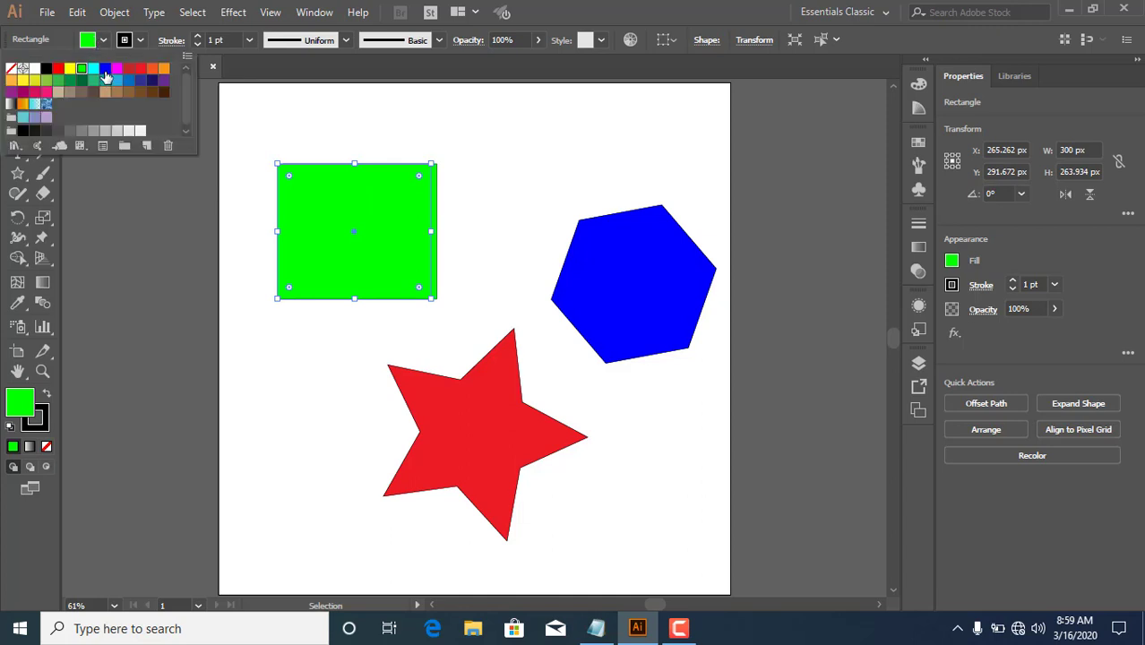
left_click(116, 69)
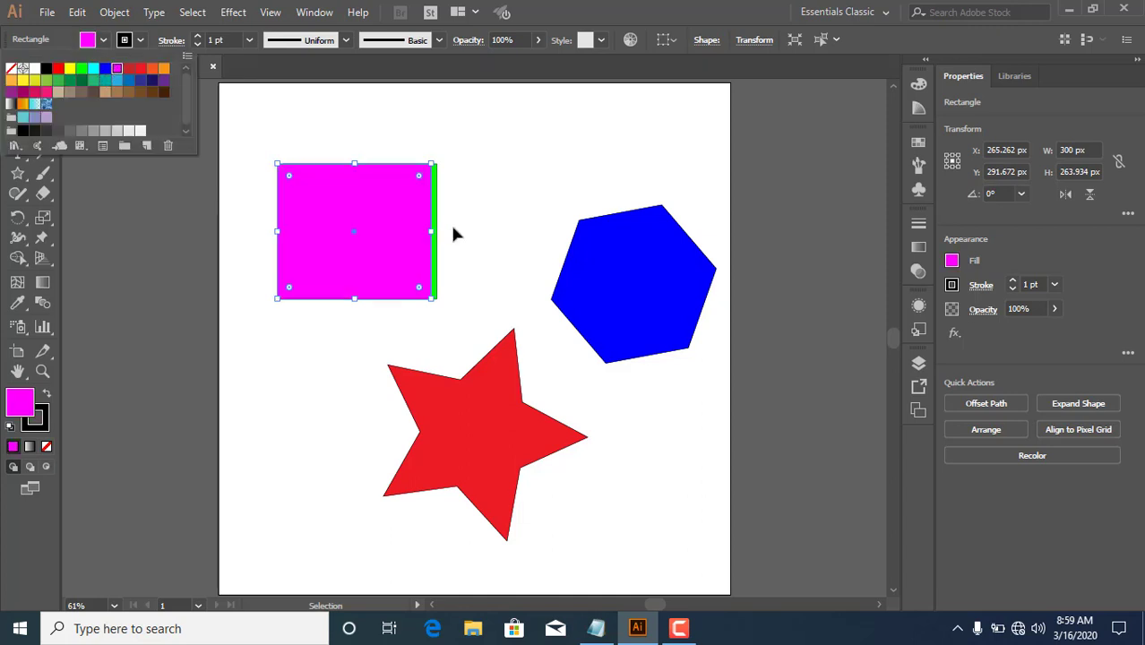
left_click(417, 226)
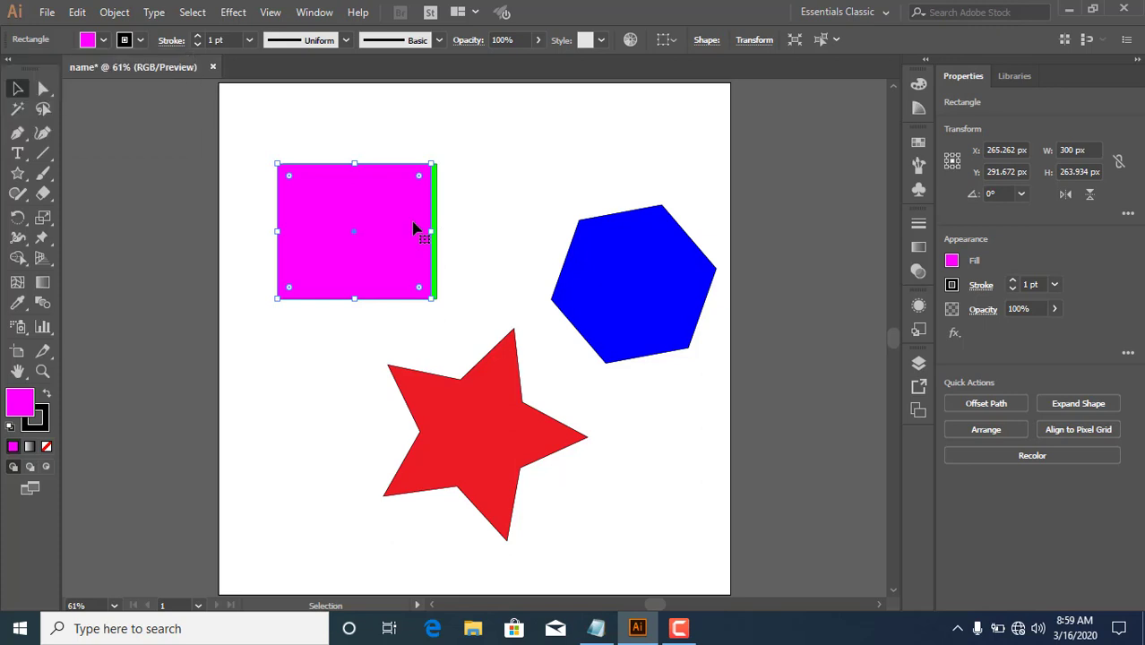
Cut the magenta rectangle and paste it back with Edit > Paste.
left_click(77, 13)
left_click(140, 108)
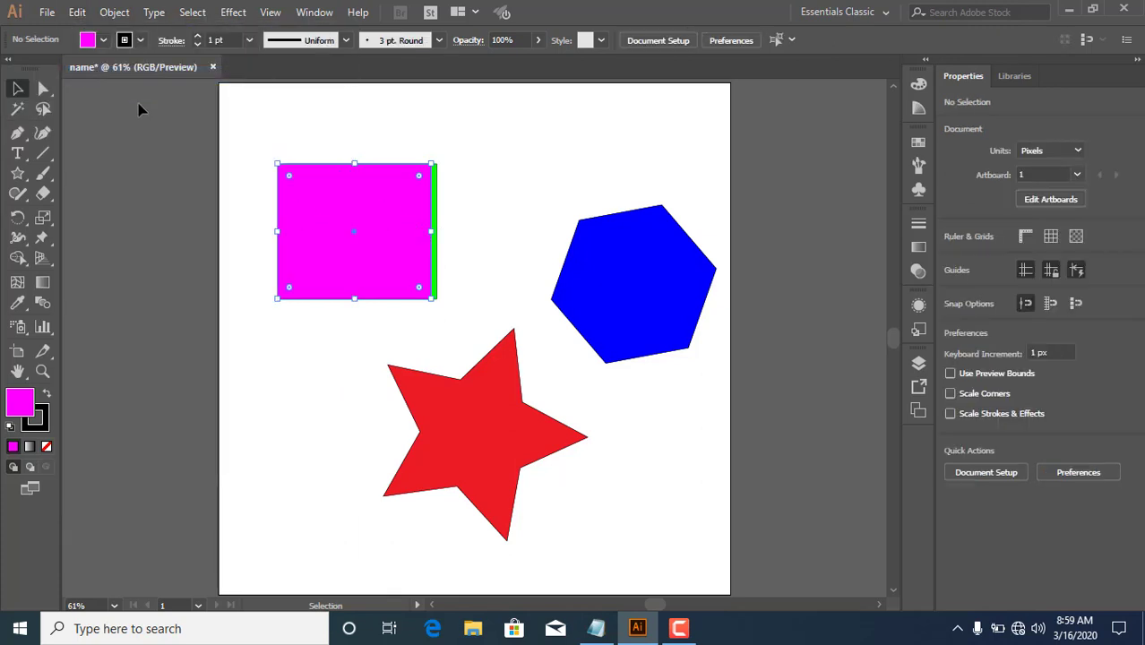
key("ctrl+z")
left_click(77, 13)
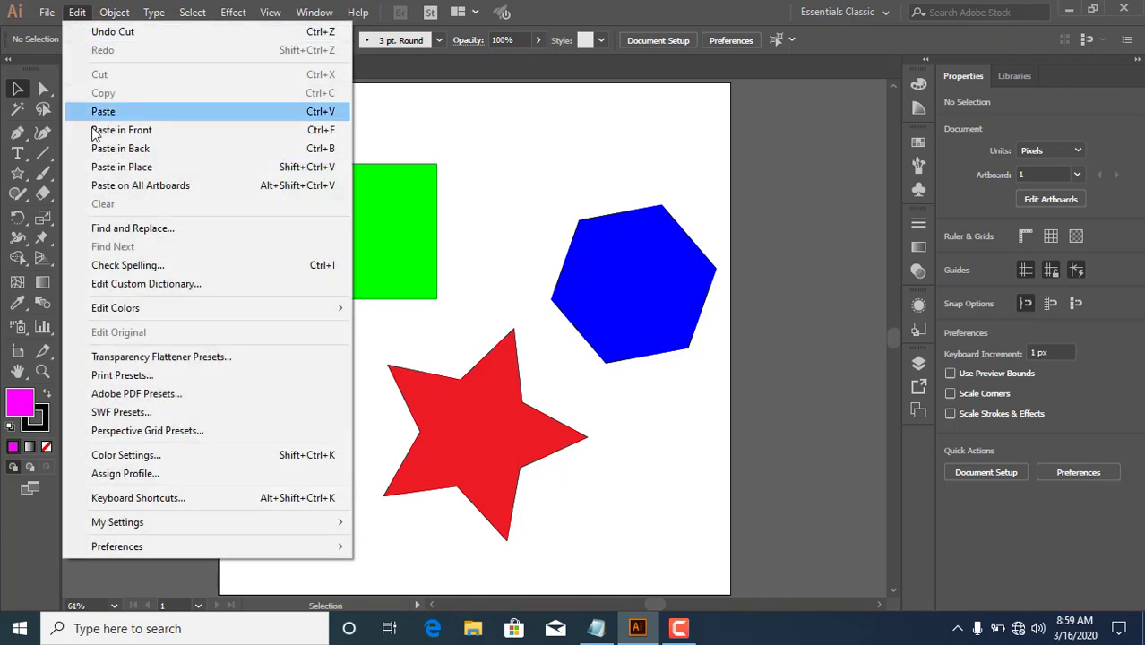
left_click(120, 148)
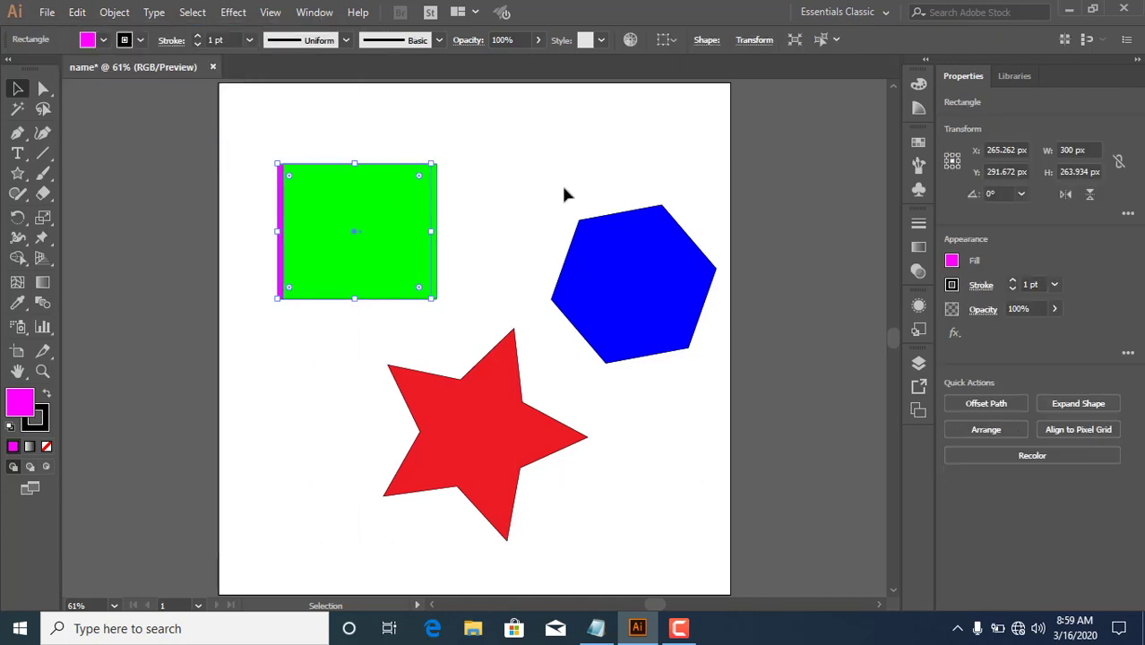
Settle the magenta rectangle behind the green one and select the green rectangle.
left_click(537, 190)
mouse_move(410, 224)
left_mouse_down()
mouse_move(404, 284)
mouse_move(397, 219)
left_mouse_up()
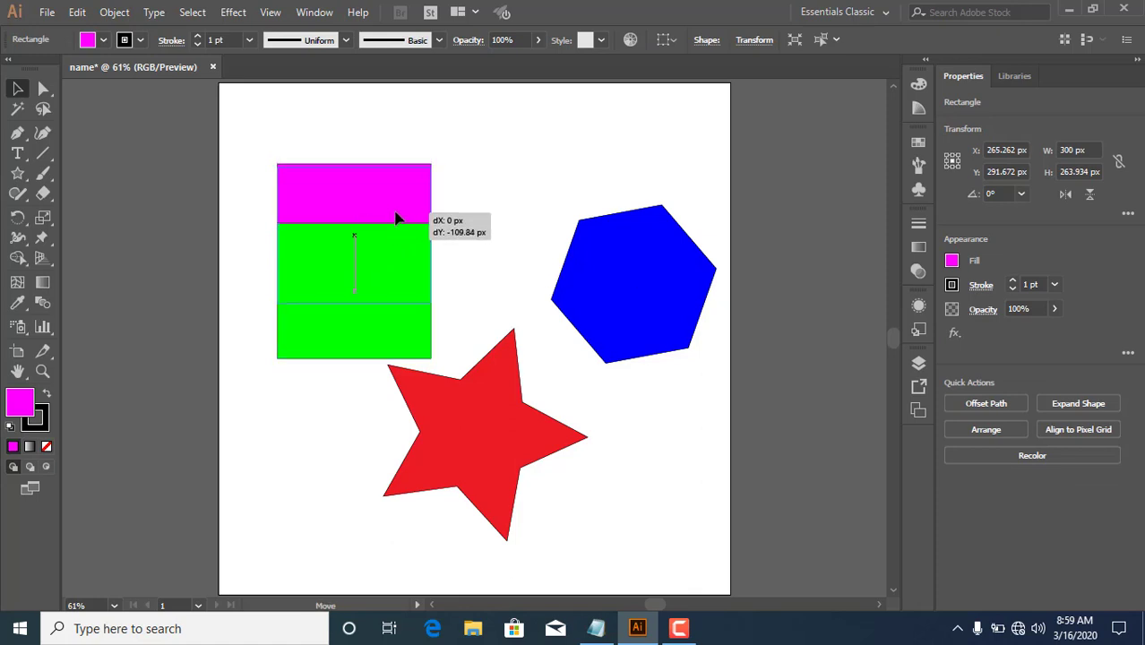
left_click_drag(397, 220, 397, 219)
left_click(576, 153)
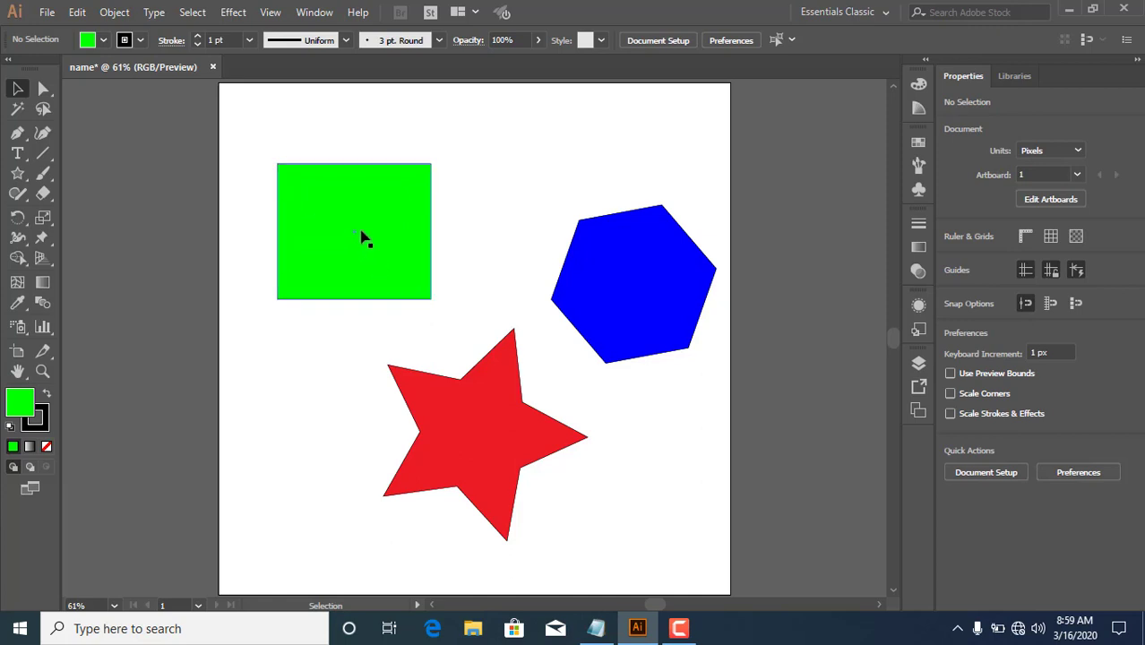
left_click(358, 202)
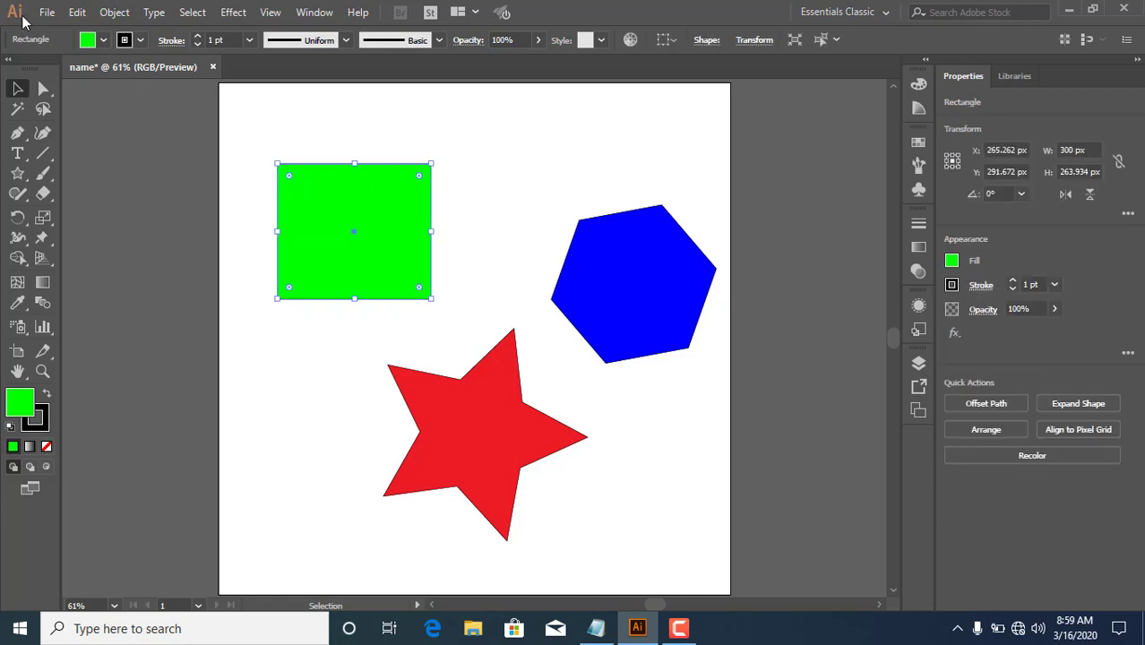
Move the green rectangle right and down, then delete the magenta rectangle beneath it.
left_click_drag(400, 212, 464, 240)
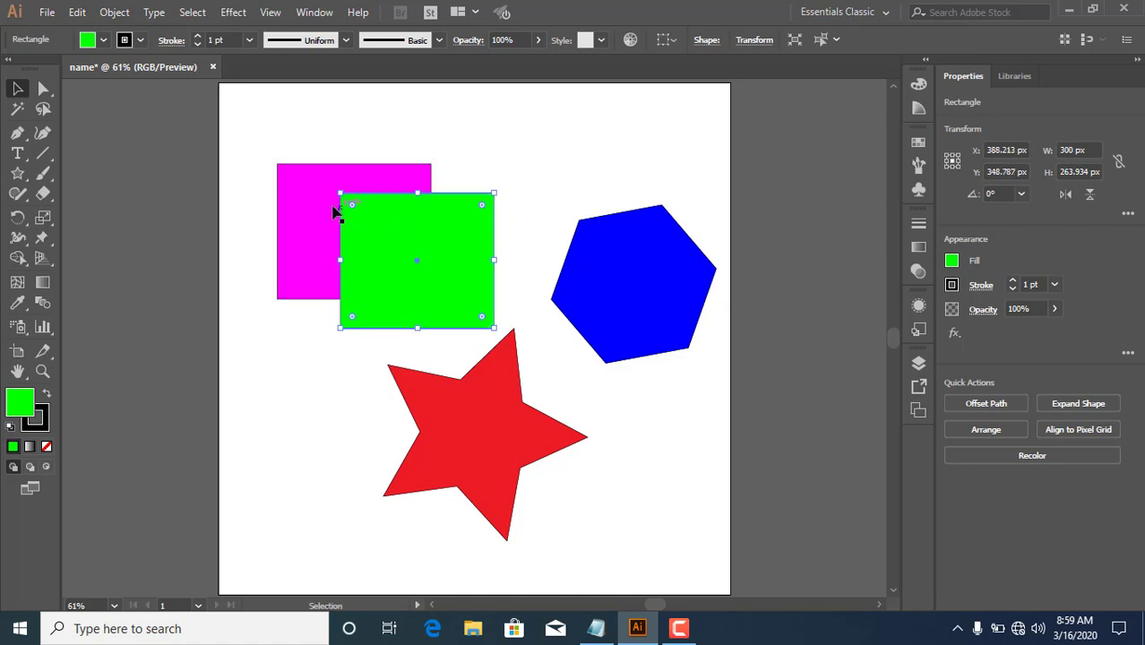
left_click(334, 205)
right_click(313, 205)
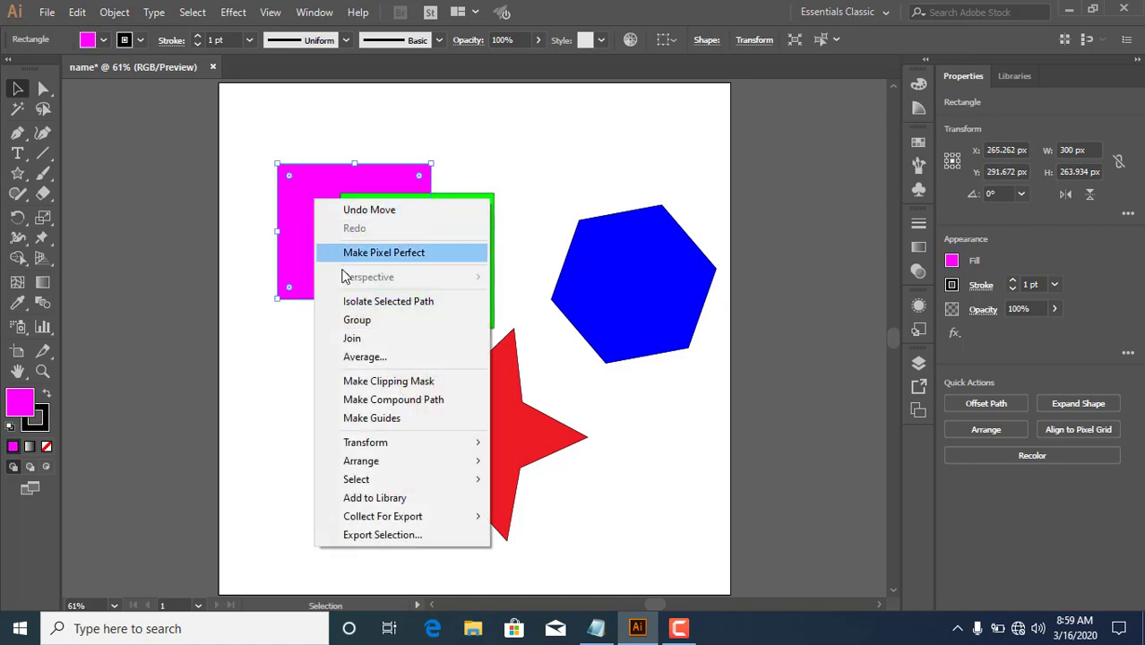
left_click(288, 198)
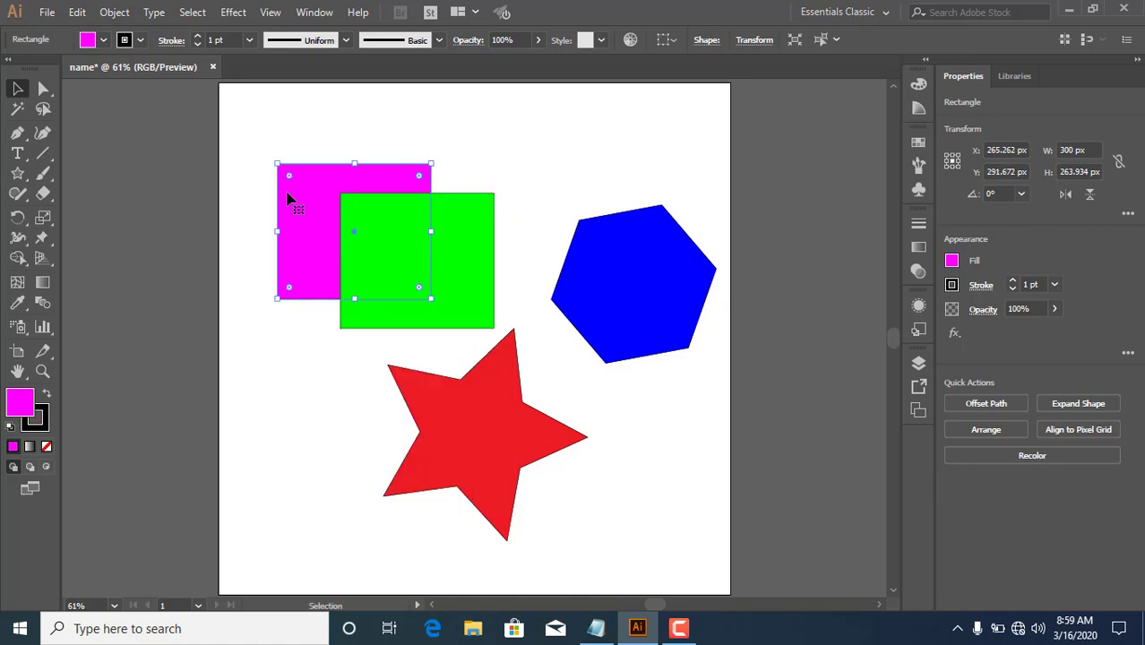
key("Delete")
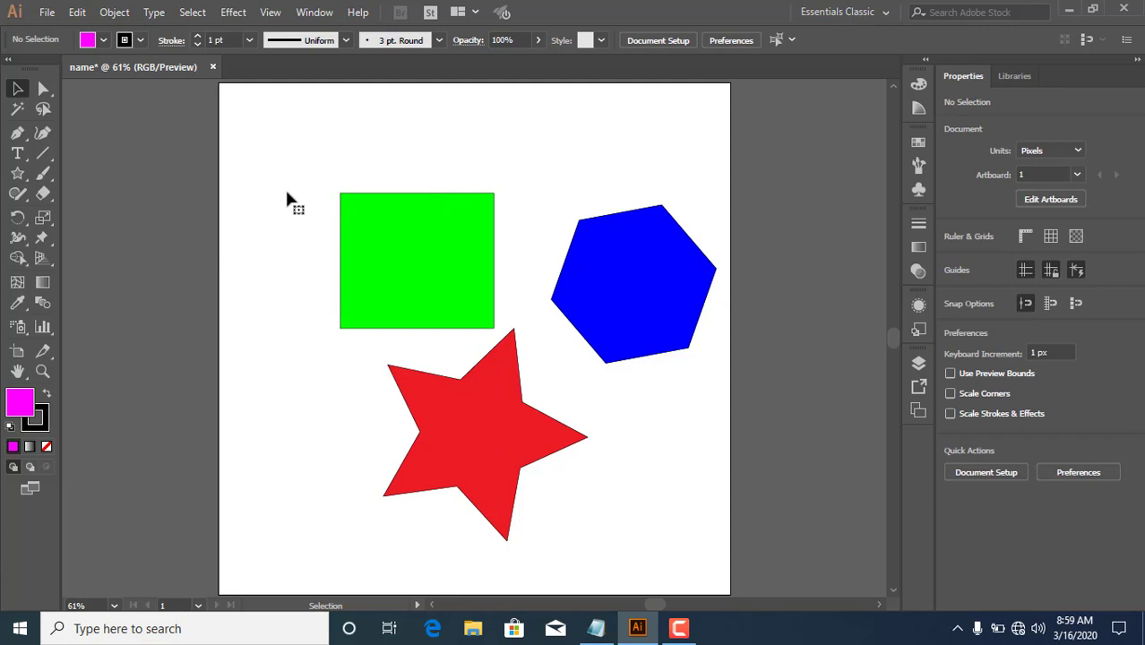
Reselect the green rectangle and open the Edit menu.
left_click(78, 13)
left_click(445, 186)
left_click(421, 205)
left_click(77, 13)
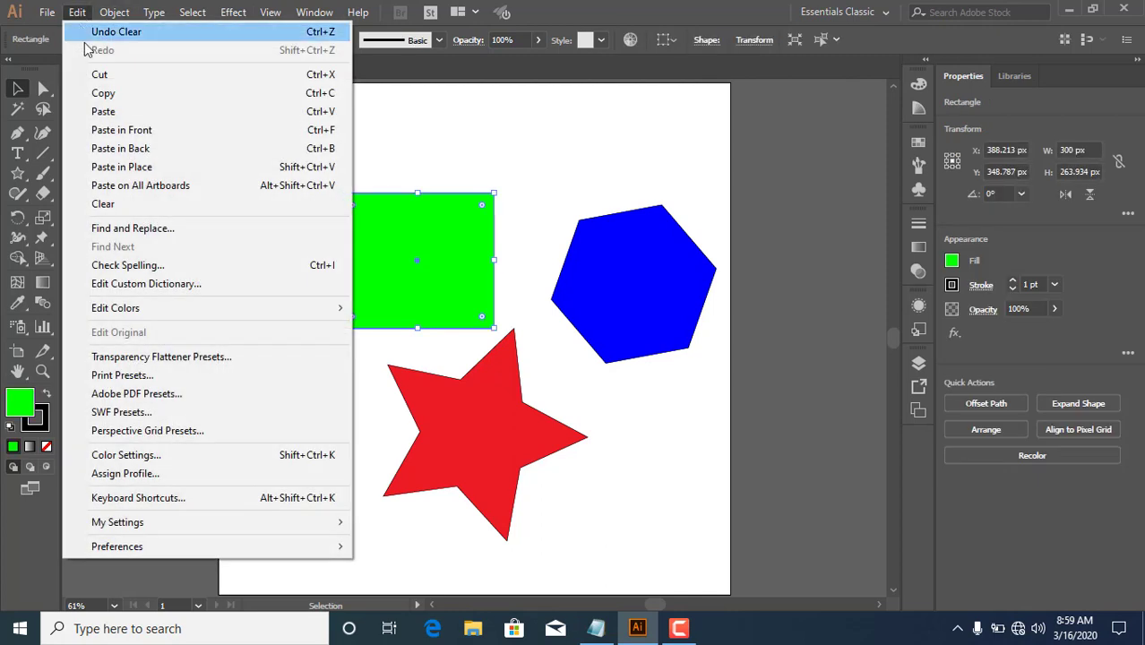
Paste, exit isolation mode, and drag the green rectangle up-left to X 250.508, Y 237.311 px.
left_click(106, 111)
double_click(417, 221)
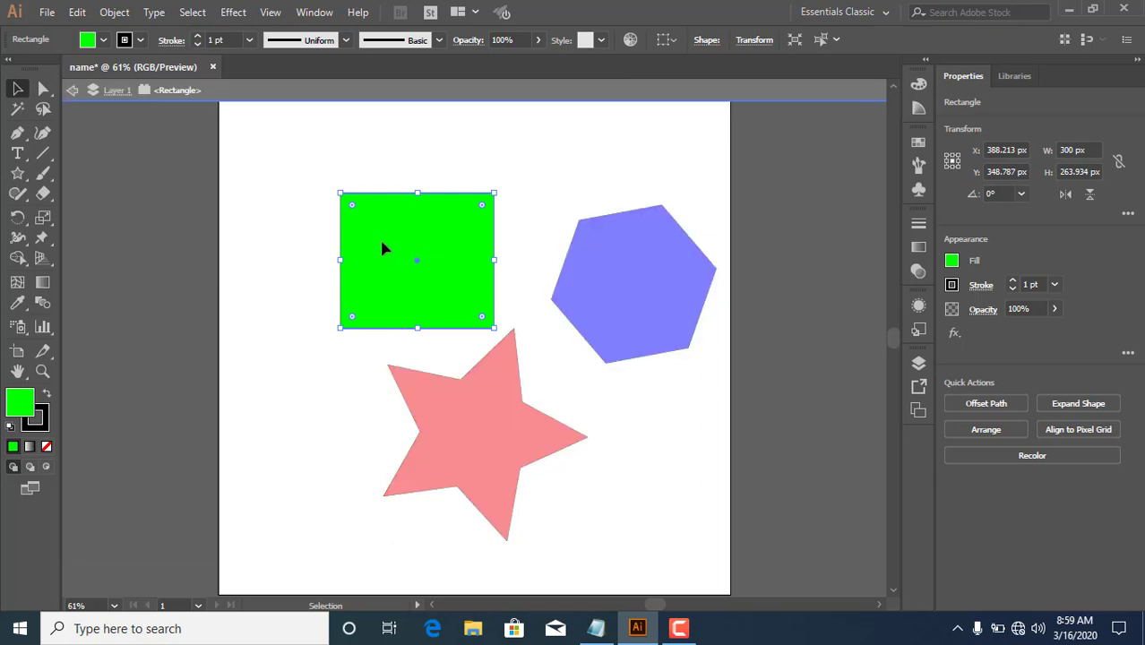
double_click(279, 254)
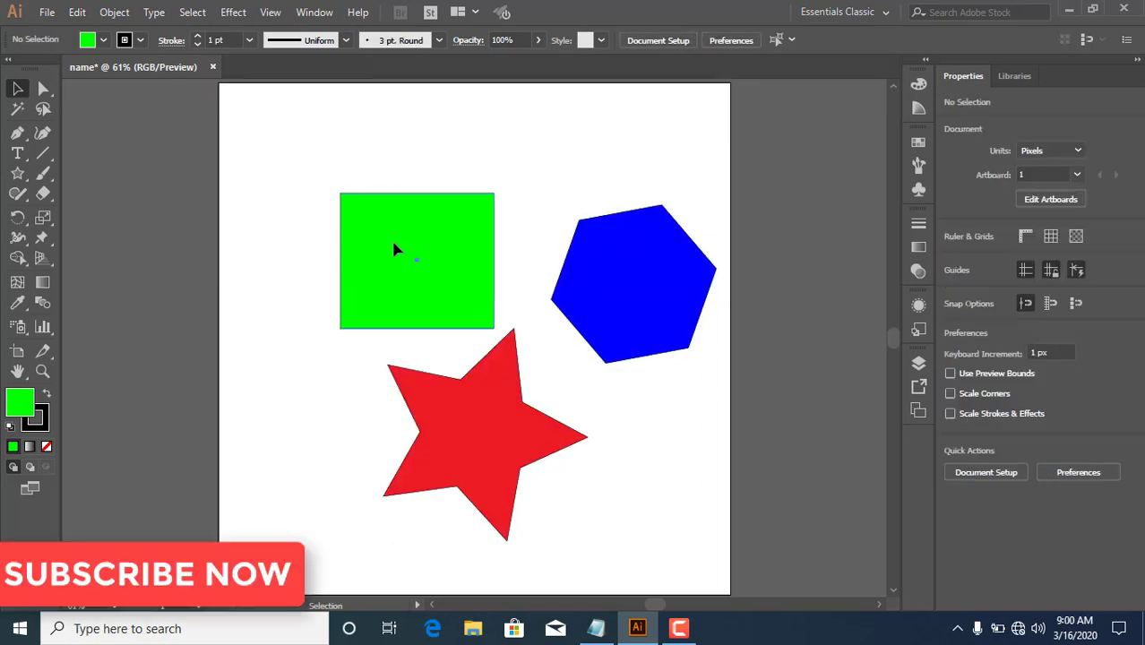
left_click(390, 237)
left_click_drag(381, 221, 312, 166)
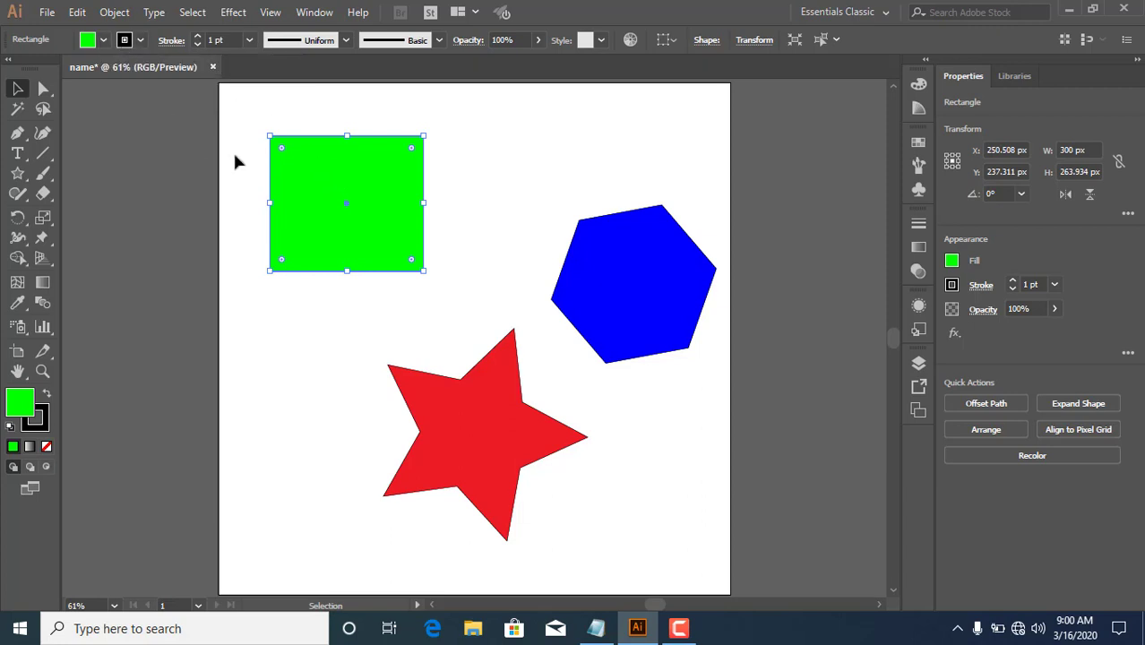
Nudge the green rectangle down and paste a copy exactly over it.
left_click_drag(309, 224, 306, 250)
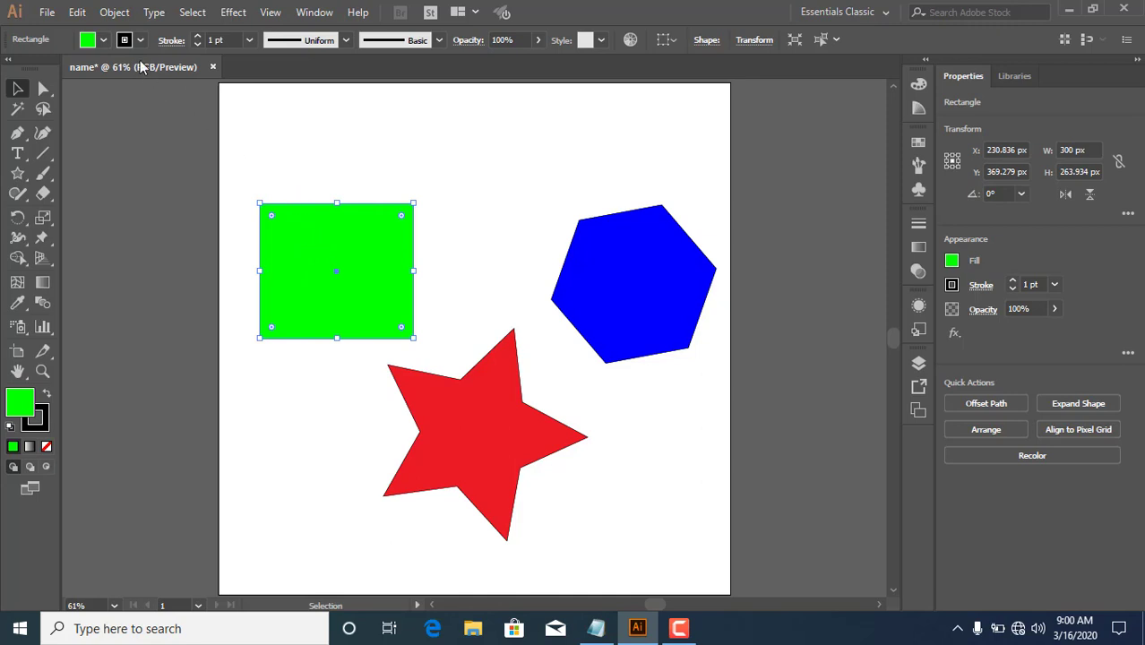
left_click(86, 15)
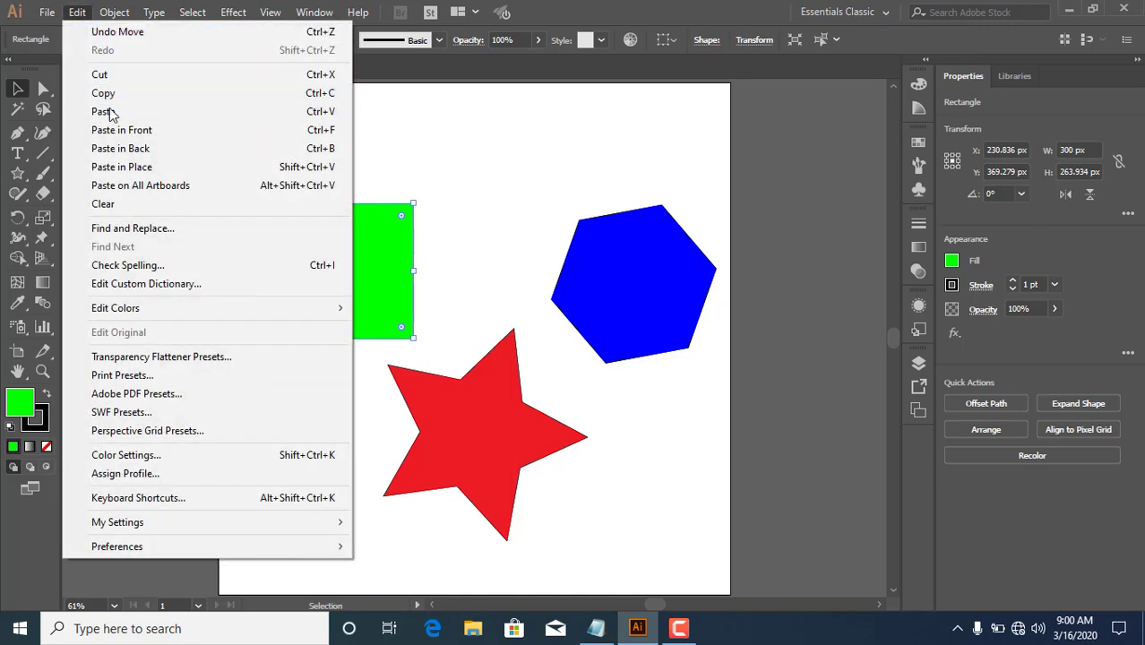
left_click(103, 110)
left_click_drag(394, 285, 337, 228)
Fill the copy blue and shift it down so a green strip shows above.
left_click(103, 40)
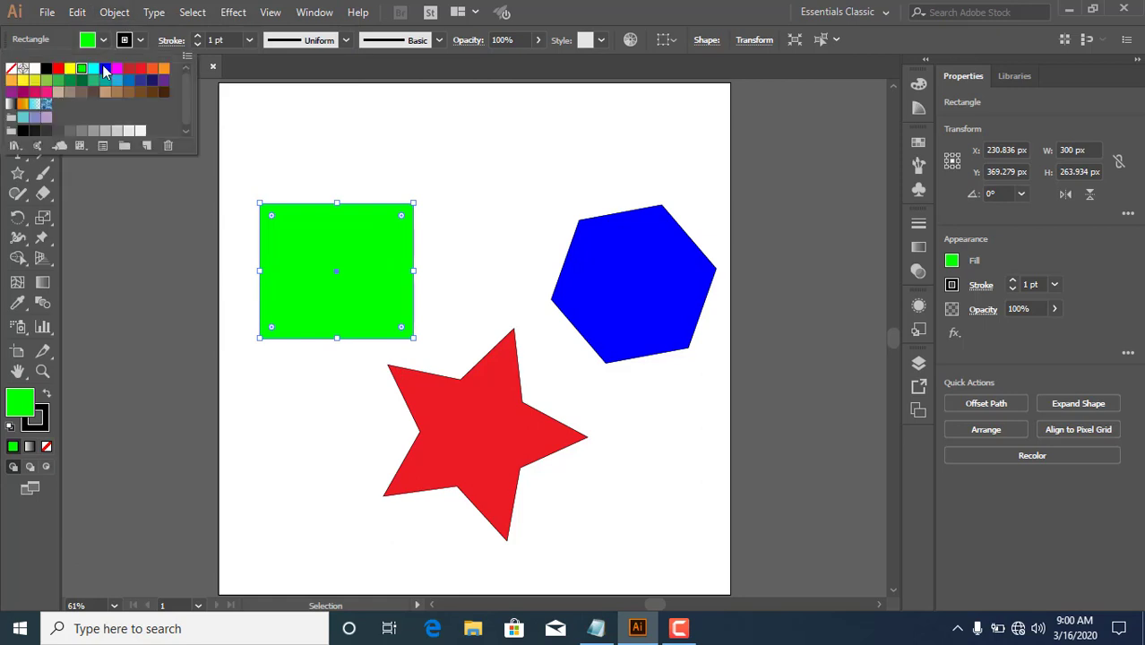
left_click(105, 69)
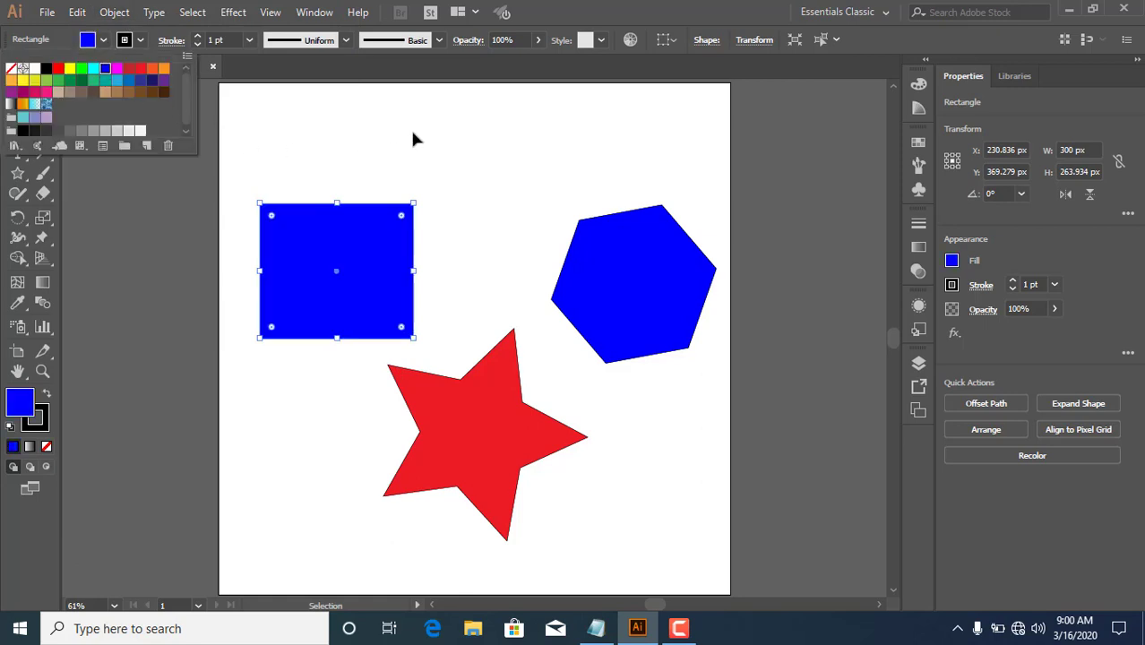
left_click_drag(370, 237, 365, 270)
left_click(426, 155)
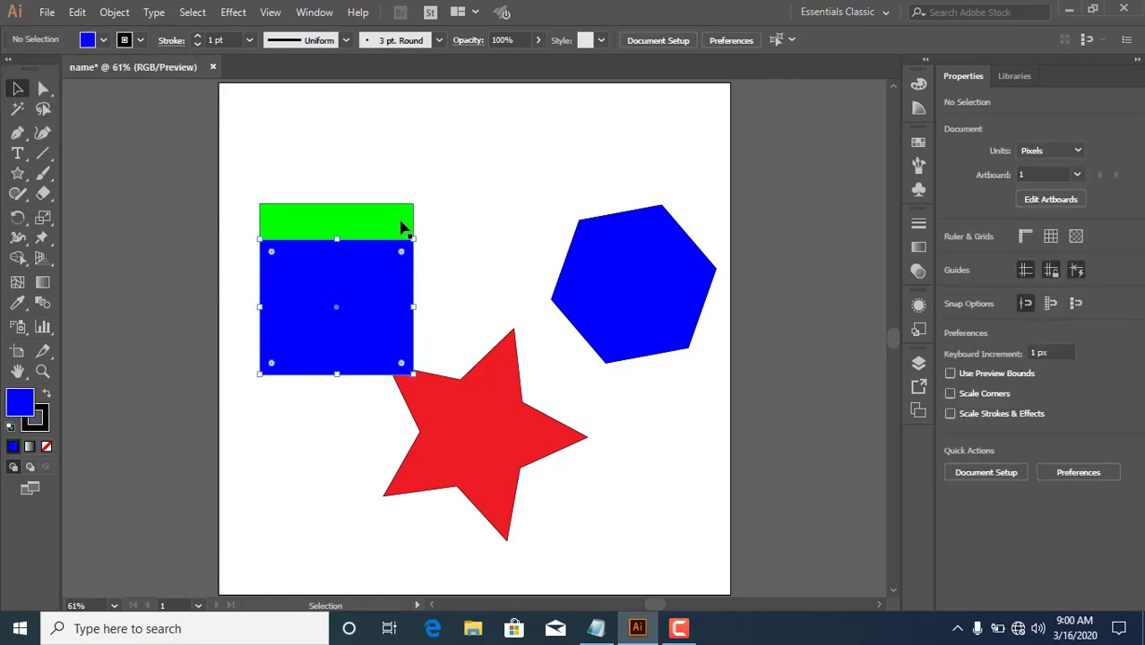
Cut the blue rectangle and Paste in Place to restore it.
left_click(377, 287)
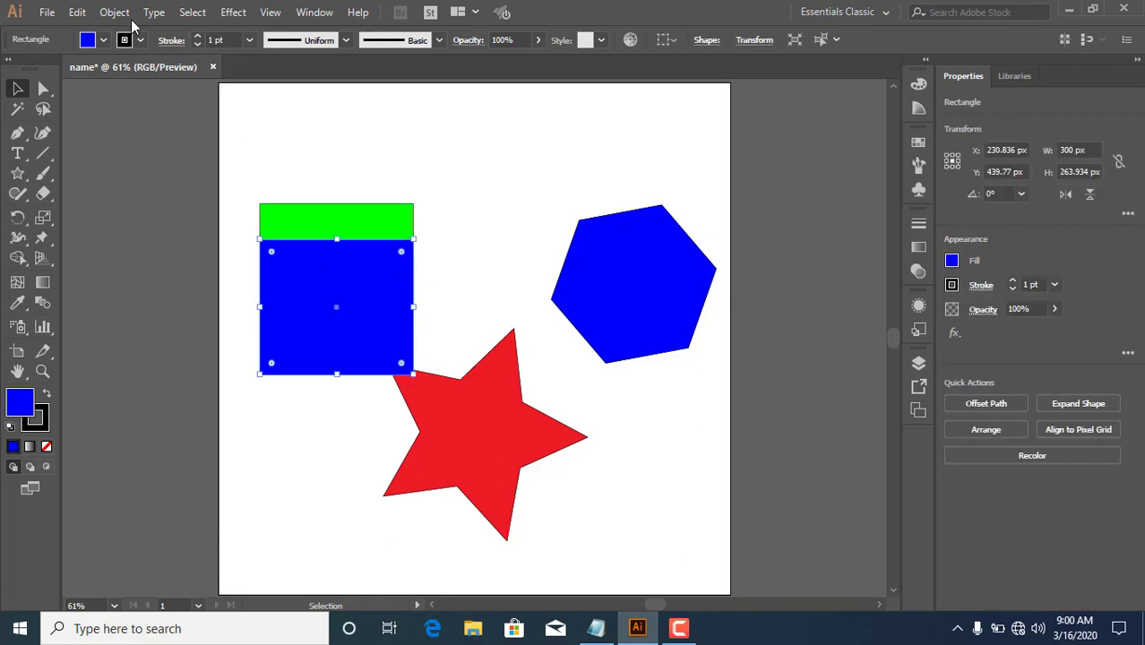
left_click(79, 12)
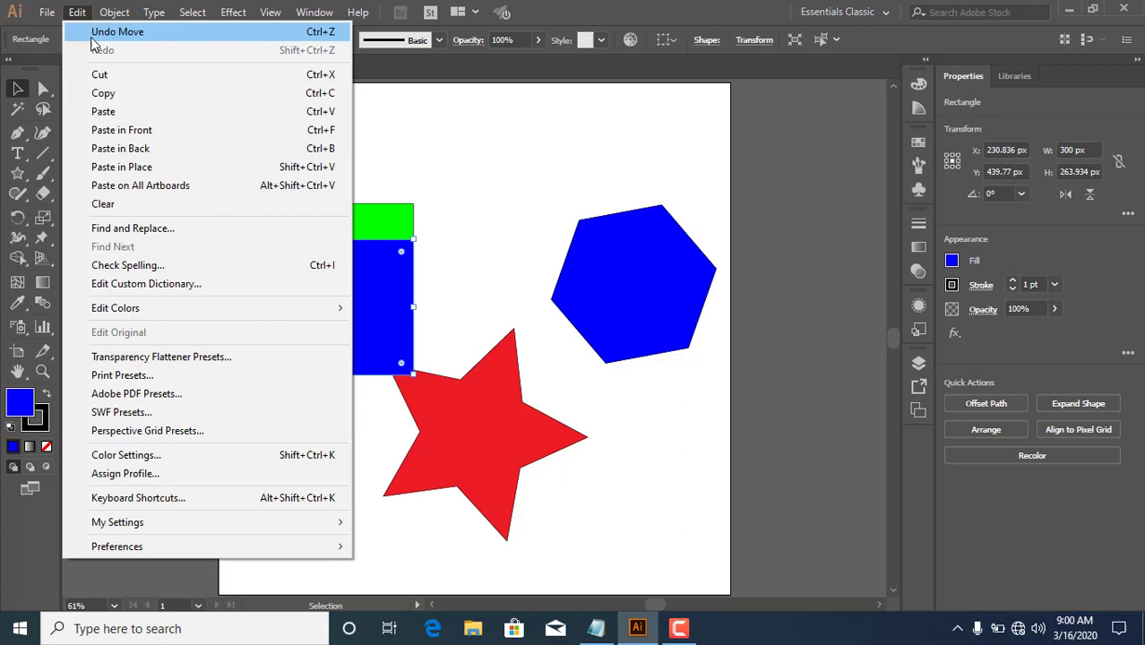
left_click(121, 76)
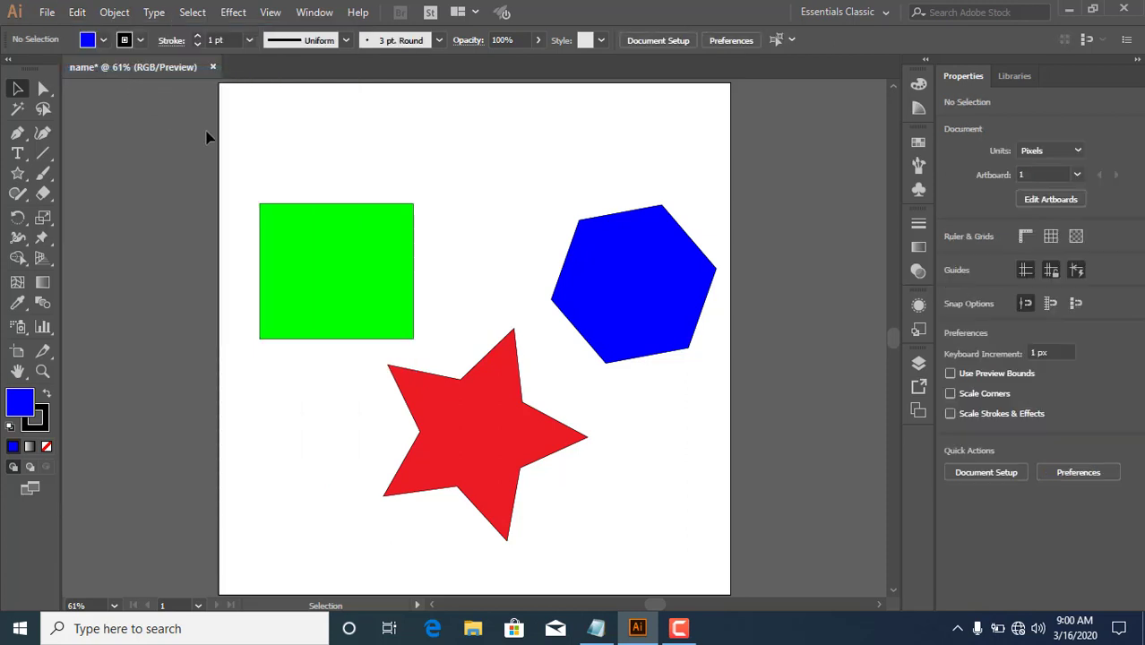
left_click(77, 12)
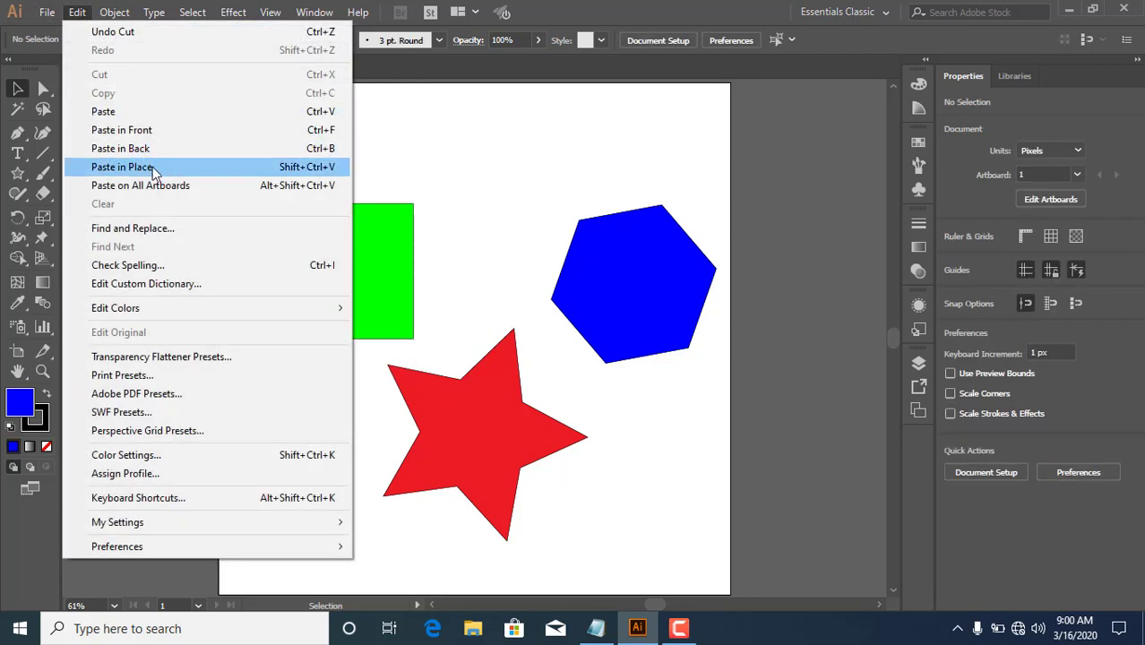
left_click(152, 167)
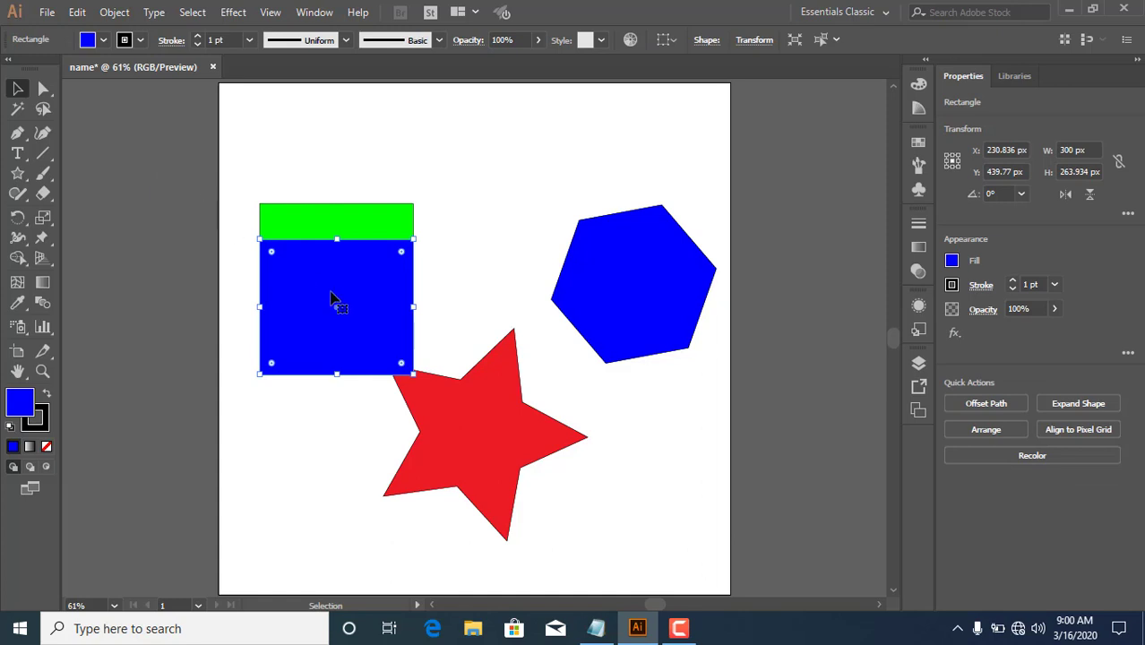
Paste in Place another blue copy, drag it to the artboard top, and move the lower one down-left.
left_click(77, 12)
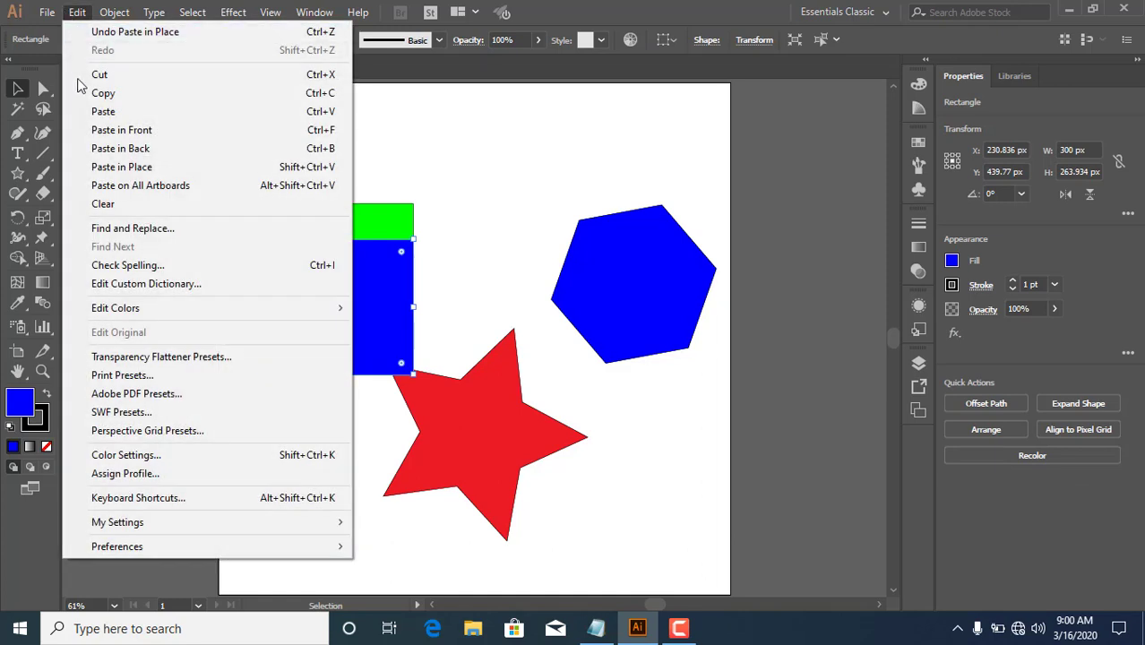
left_click(123, 166)
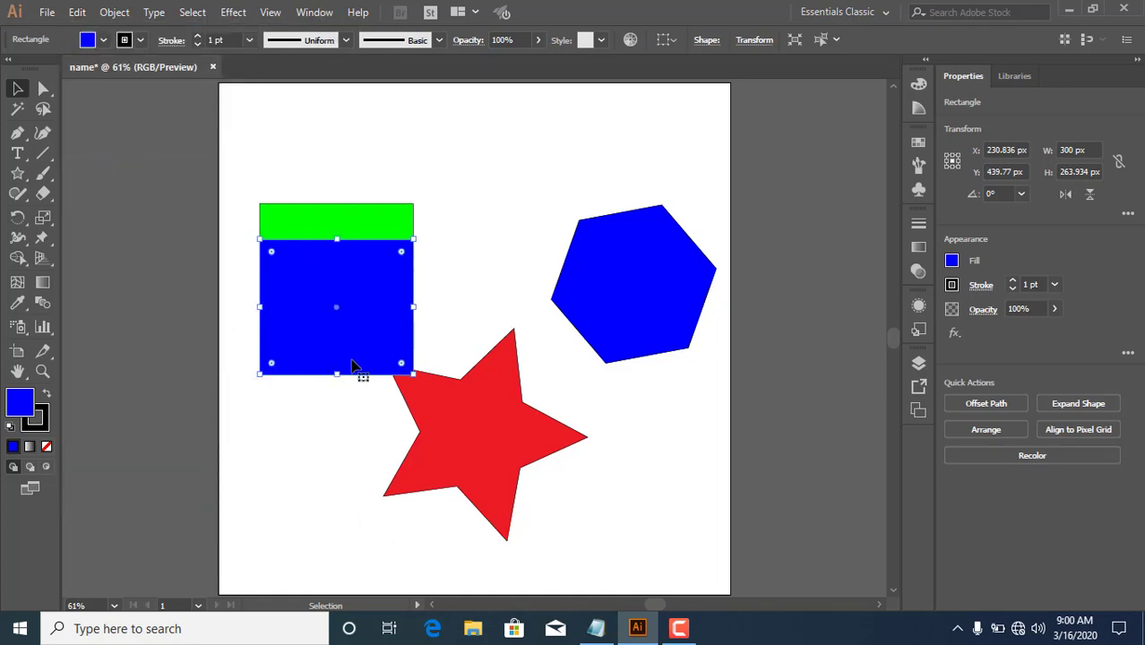
left_click_drag(358, 350, 506, 189)
left_click_drag(382, 312, 350, 364)
Bring the green rectangle to front and lower the top blue rectangle onto the artboard.
left_click(404, 283)
key("ctrl+shift+bracketright")
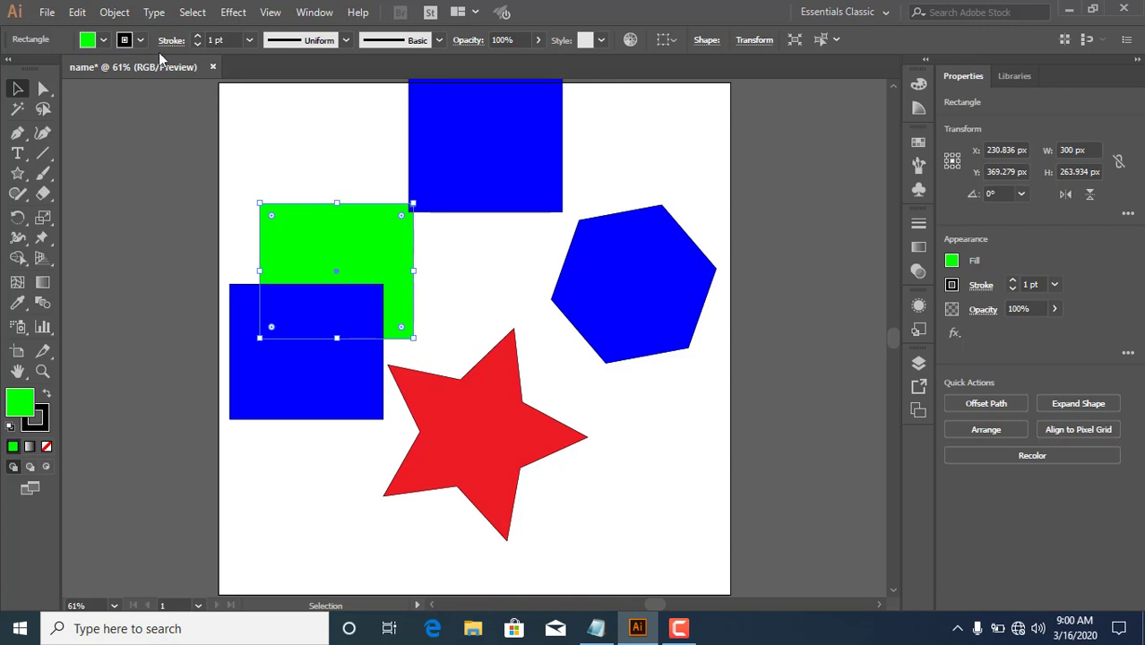
left_click(78, 12)
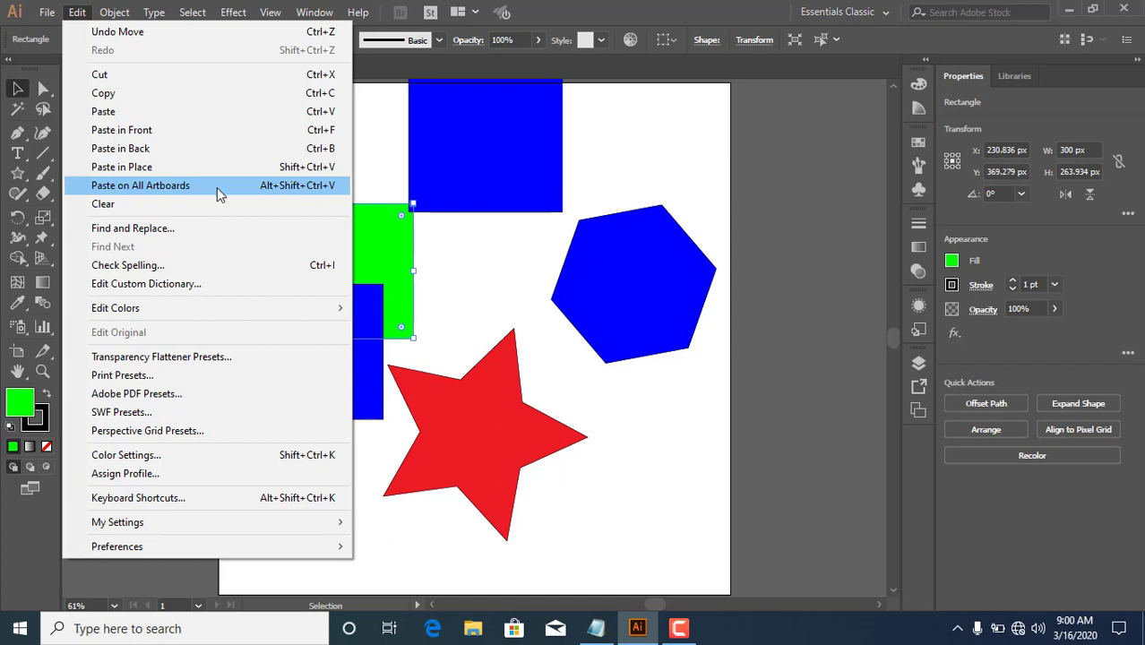
left_click_drag(477, 189, 476, 219)
left_click(359, 152)
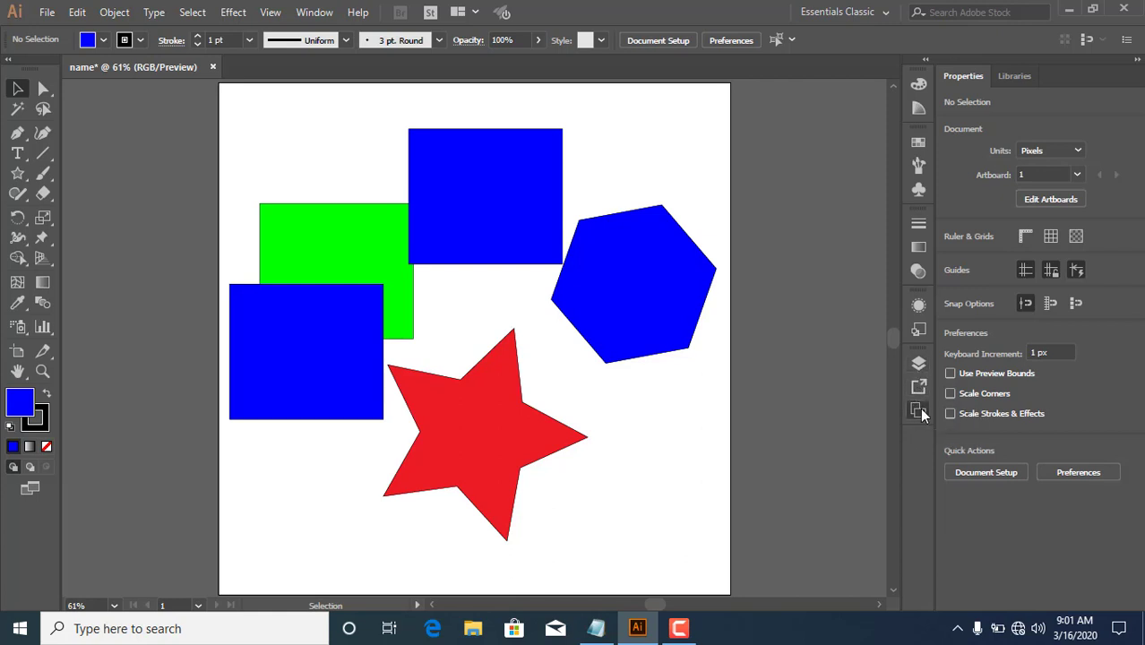
Show the Artboards panel from the Window menu and add Artboard 2 with New Artboard.
left_click(918, 410)
left_click(792, 385)
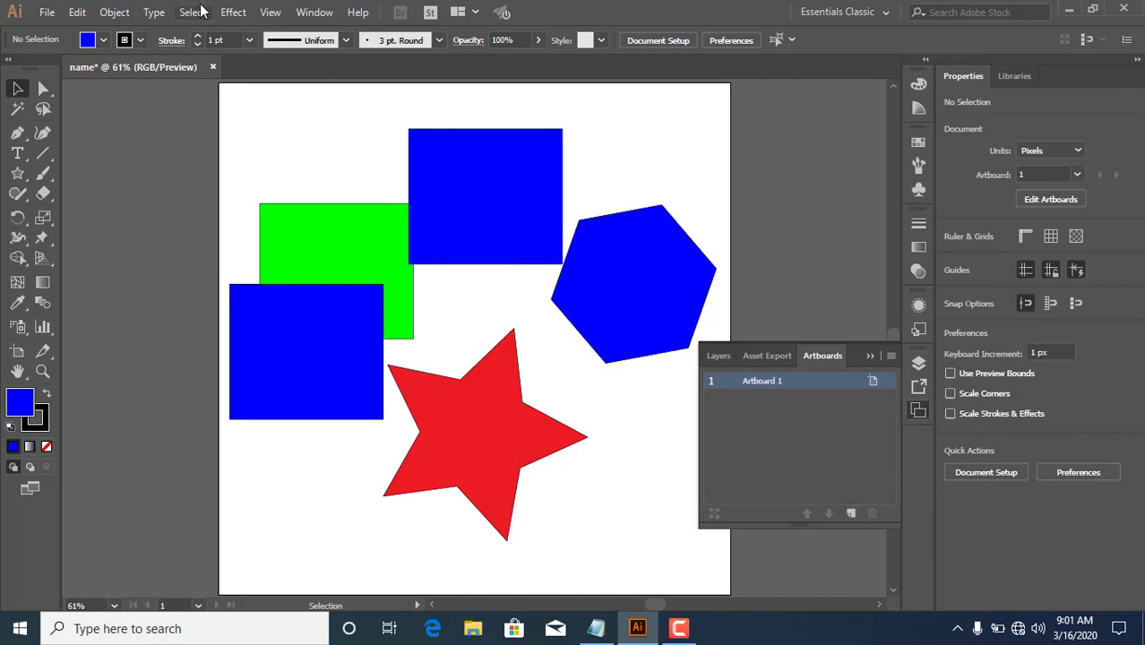
left_click(314, 13)
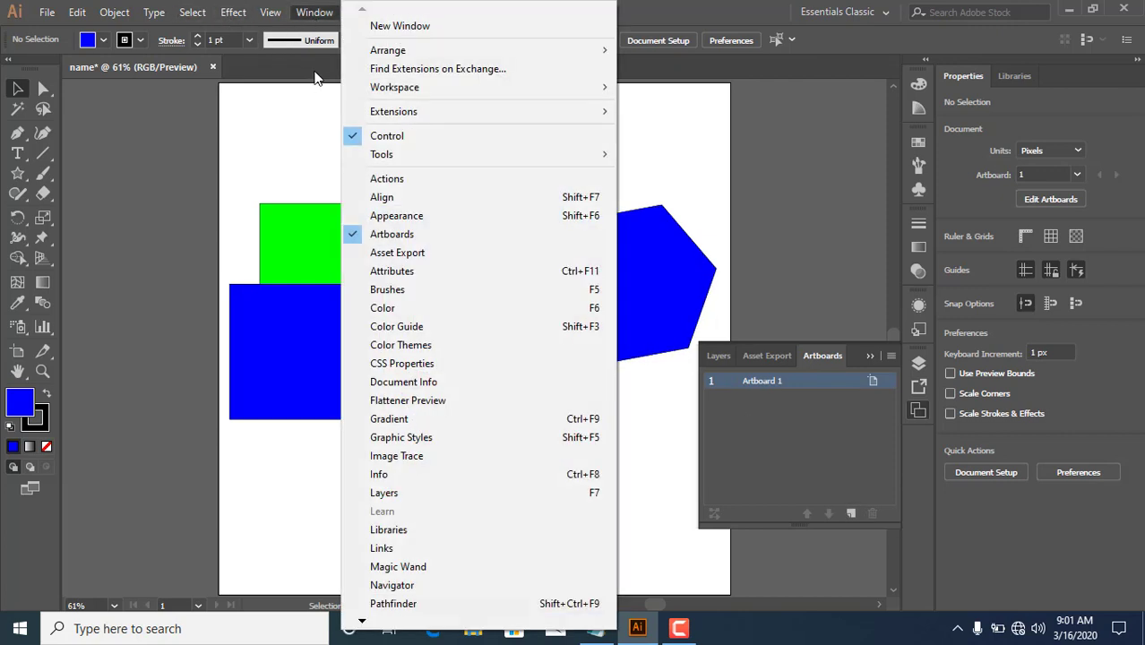
left_click(314, 13)
left_click(361, 235)
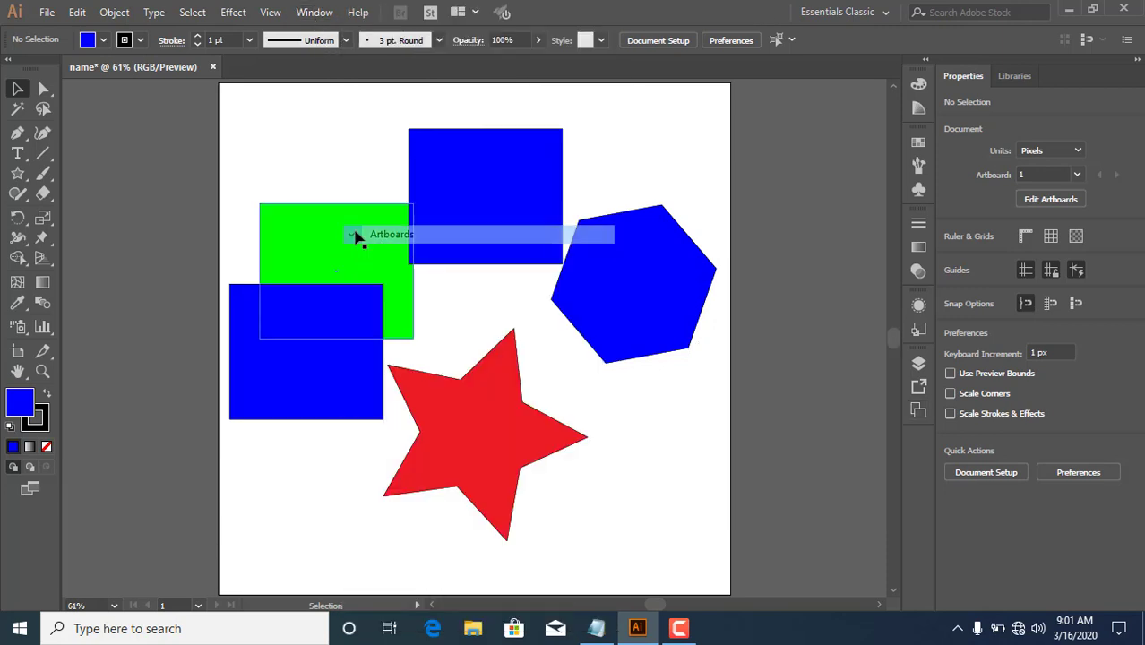
left_click(314, 13)
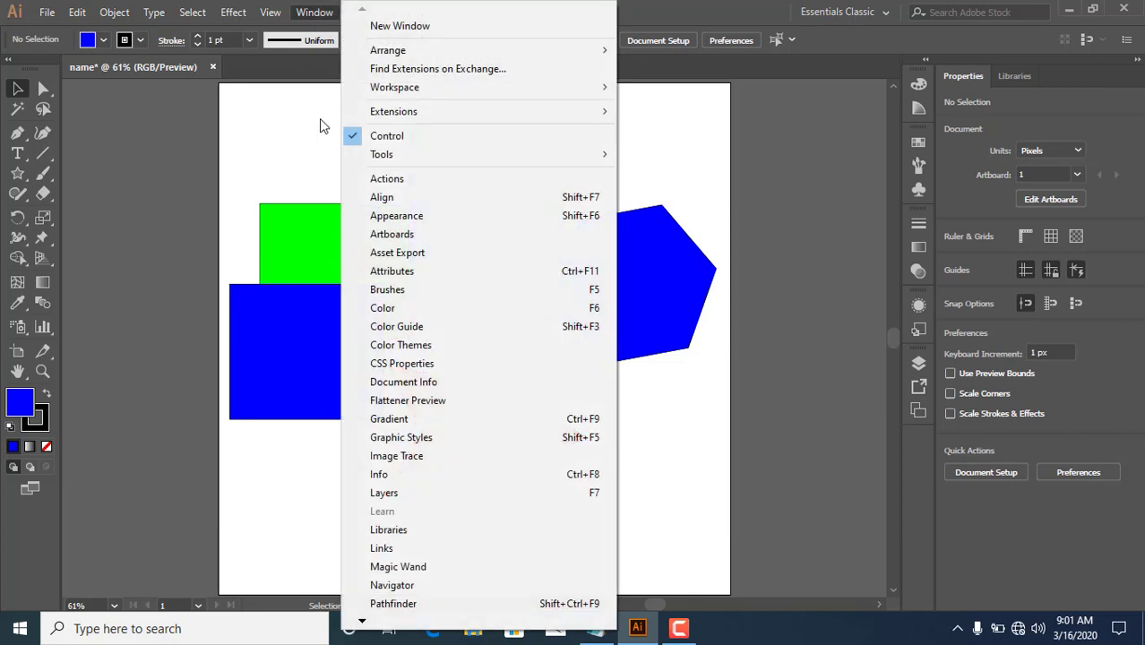
left_click(365, 233)
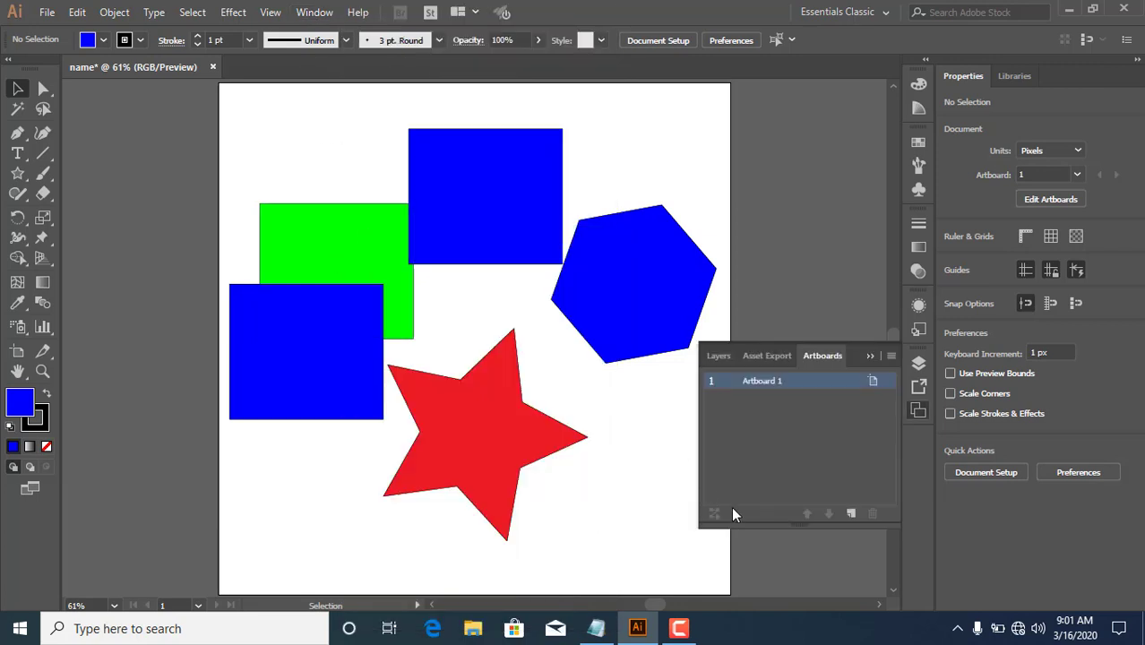
left_click(851, 511)
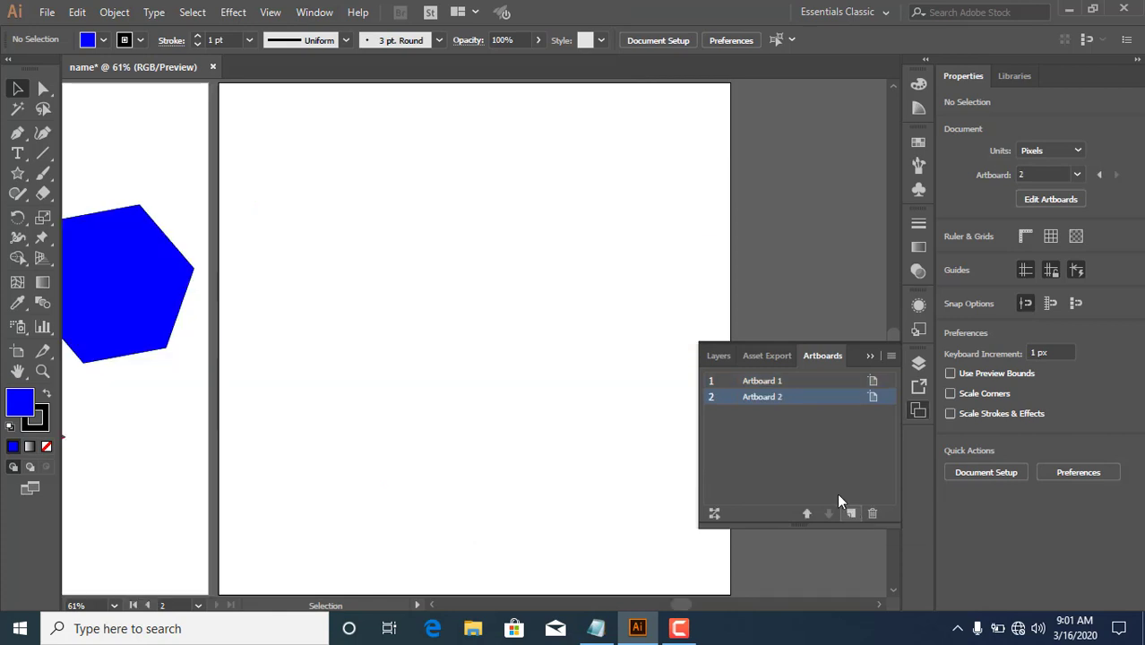
Collapse the Artboards panel and zoom out to see both artboards.
left_click(114, 605)
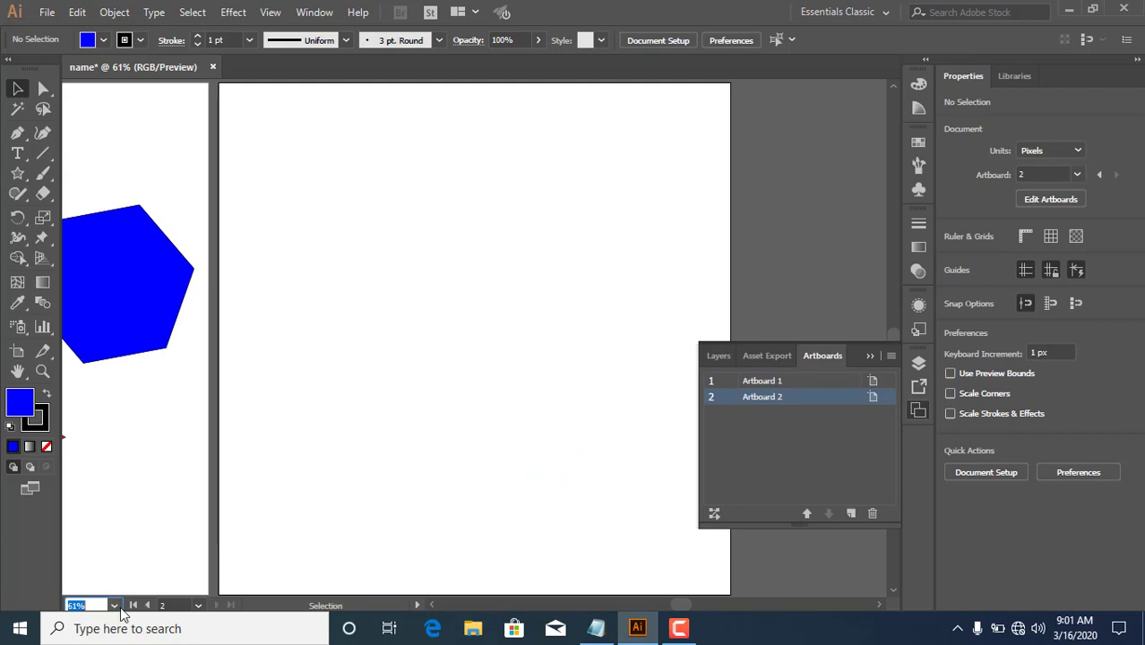
left_click(114, 606)
left_click(115, 605)
left_click(143, 592)
left_click(870, 359)
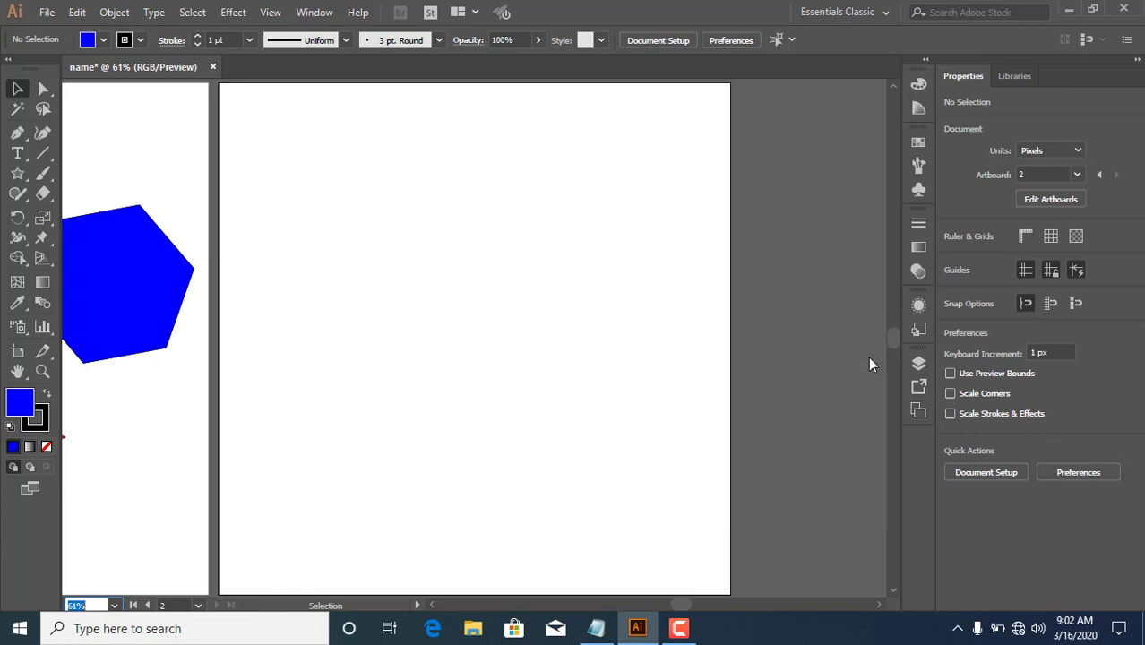
key("ctrl+minus")
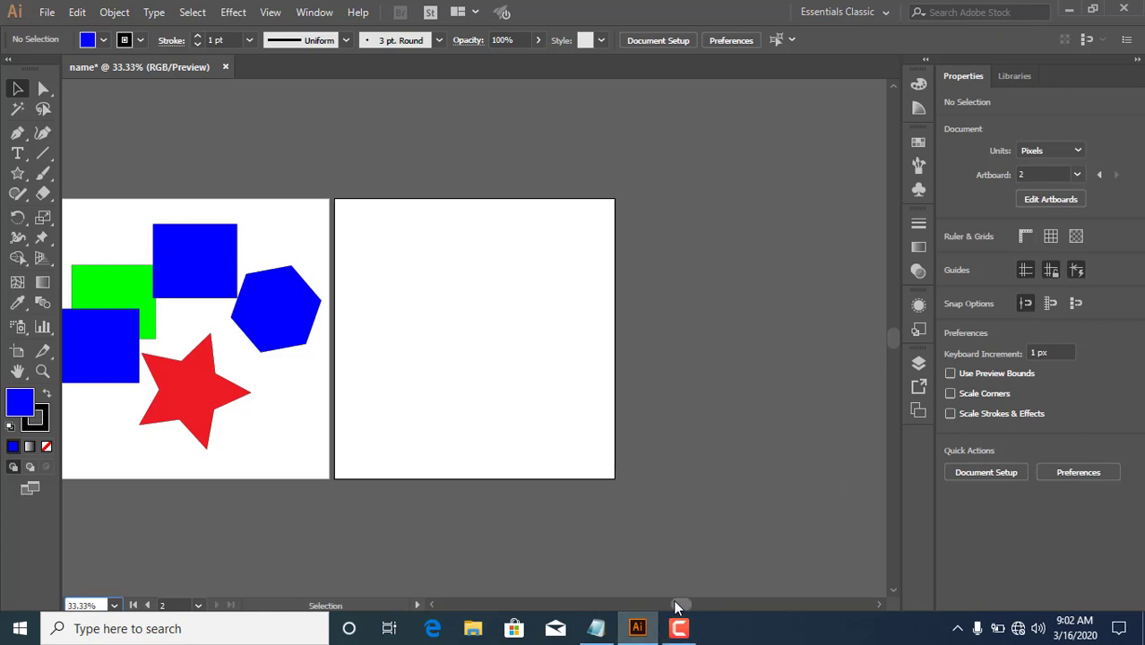
Copy and cut the green and blue rectangles, then Paste on All Artboards.
left_click_drag(679, 606, 652, 606)
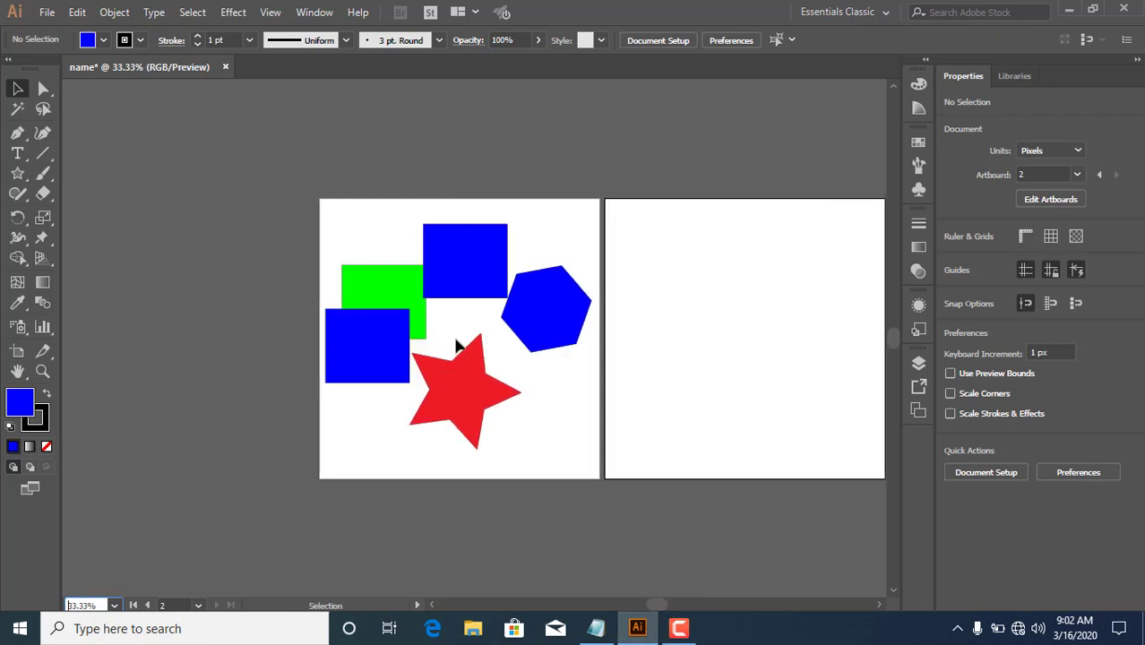
left_click_drag(382, 230, 351, 376)
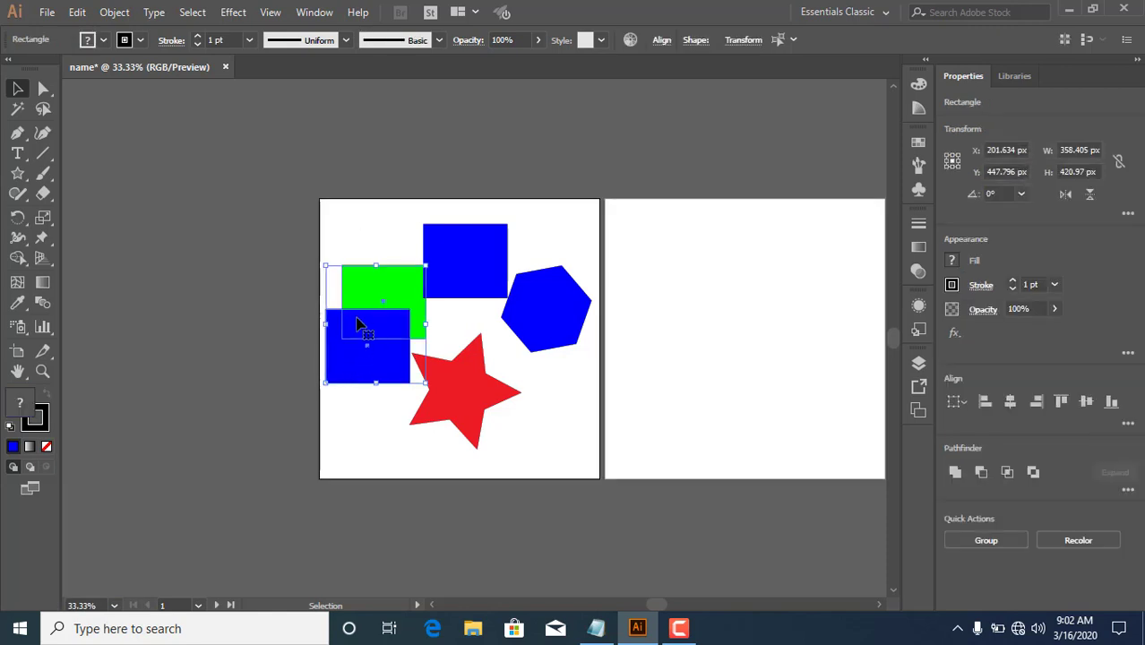
left_click(78, 11)
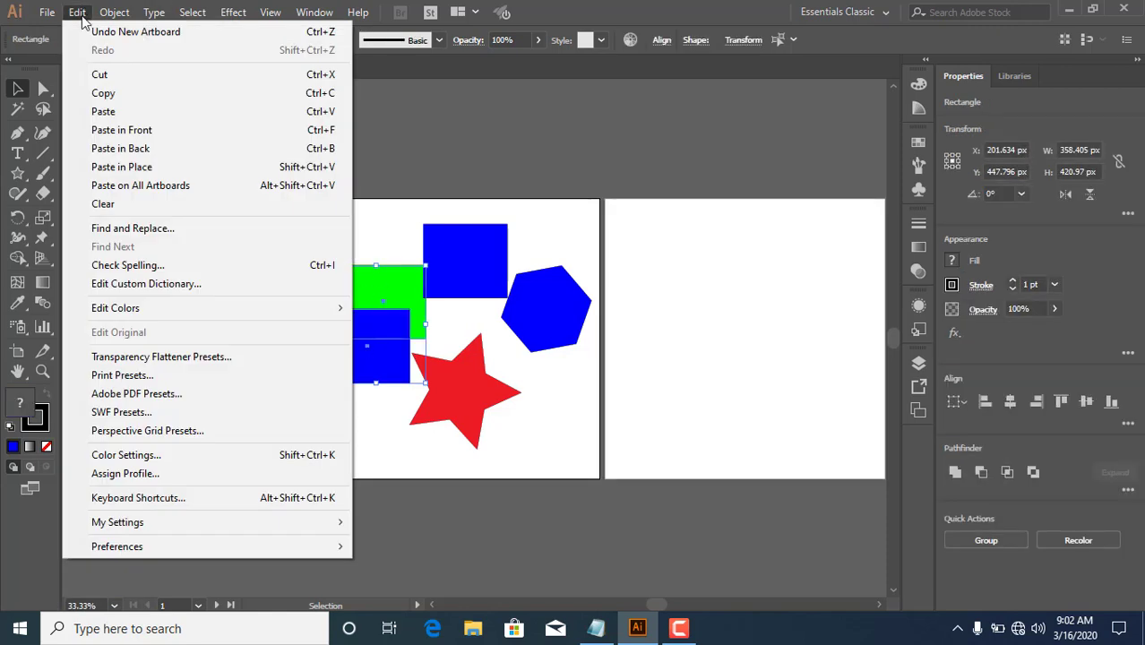
left_click(101, 93)
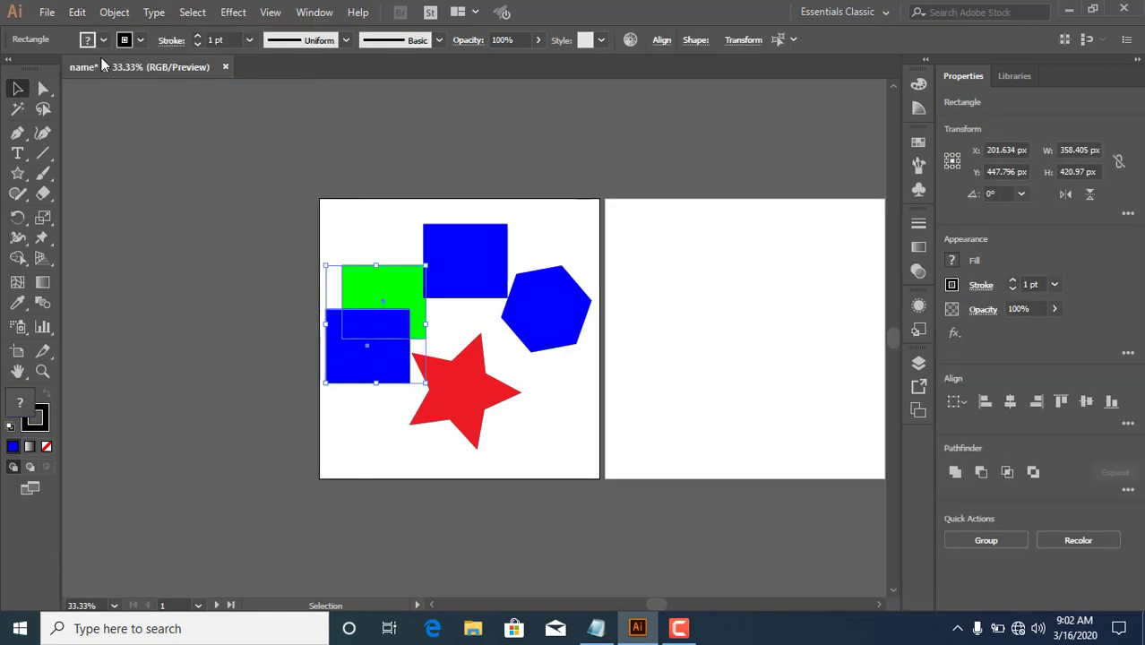
left_click(77, 12)
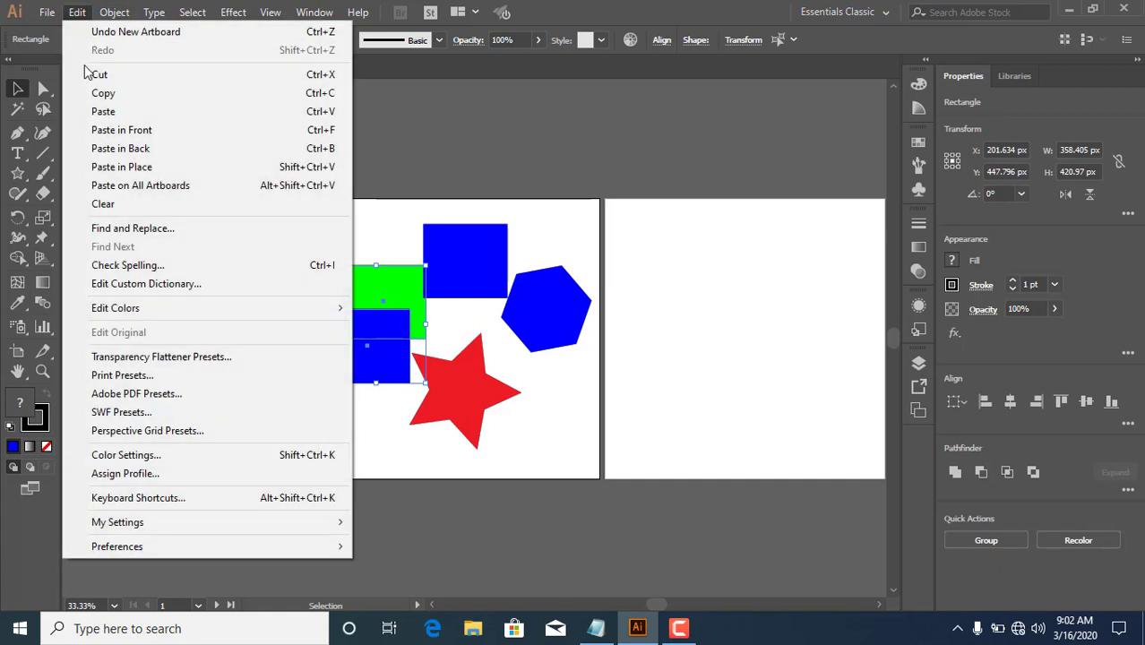
left_click(90, 75)
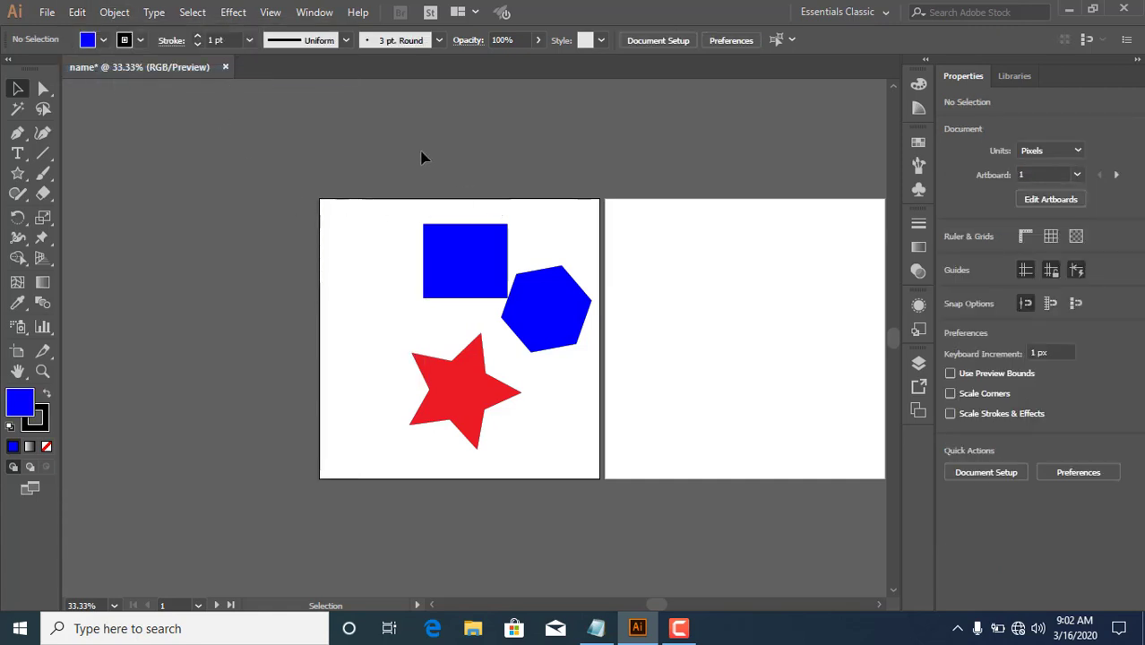
left_click(78, 12)
left_click(109, 185)
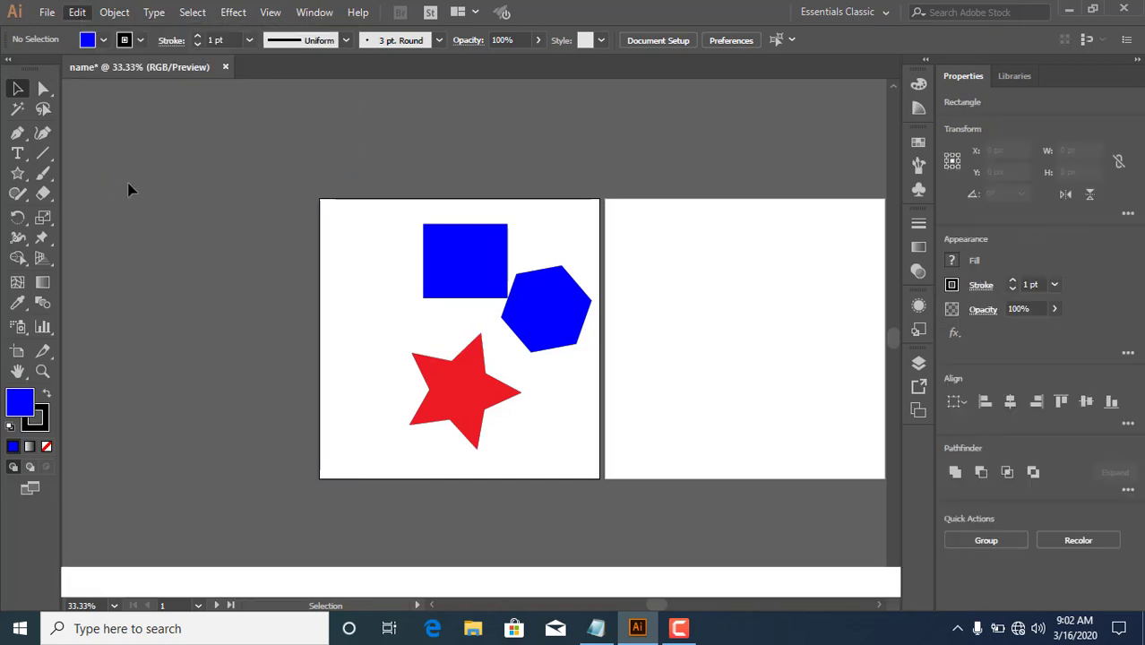
left_click(755, 311)
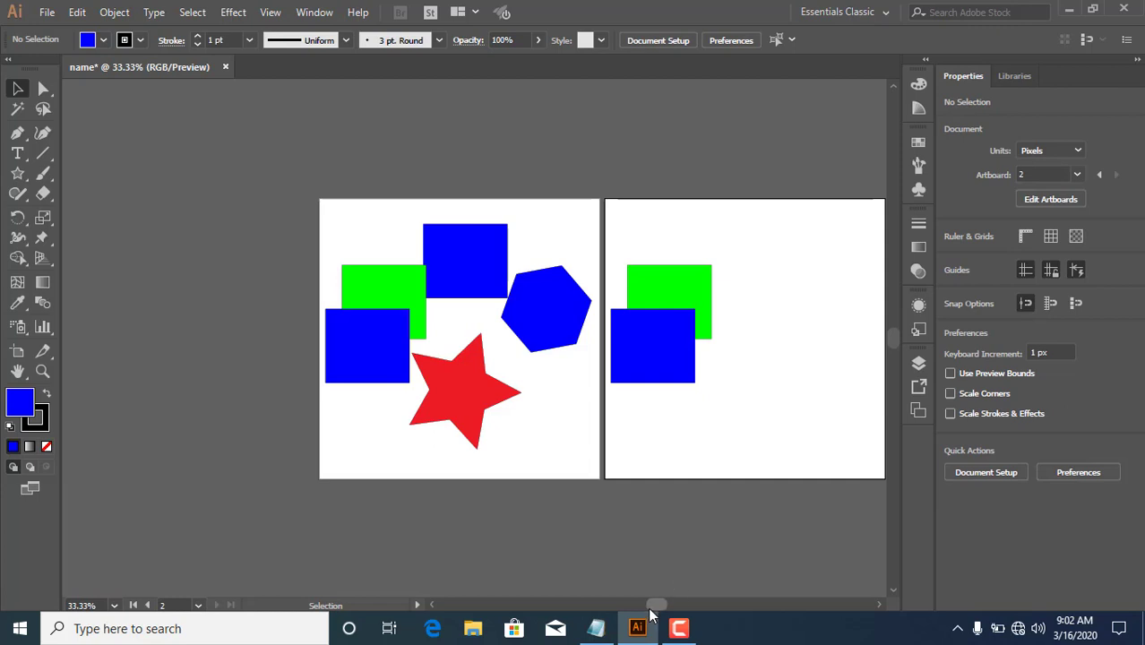
Try marquee-selecting the shapes on each artboard, then deselect.
left_click_drag(652, 606, 662, 607)
left_click_drag(683, 427, 437, 332)
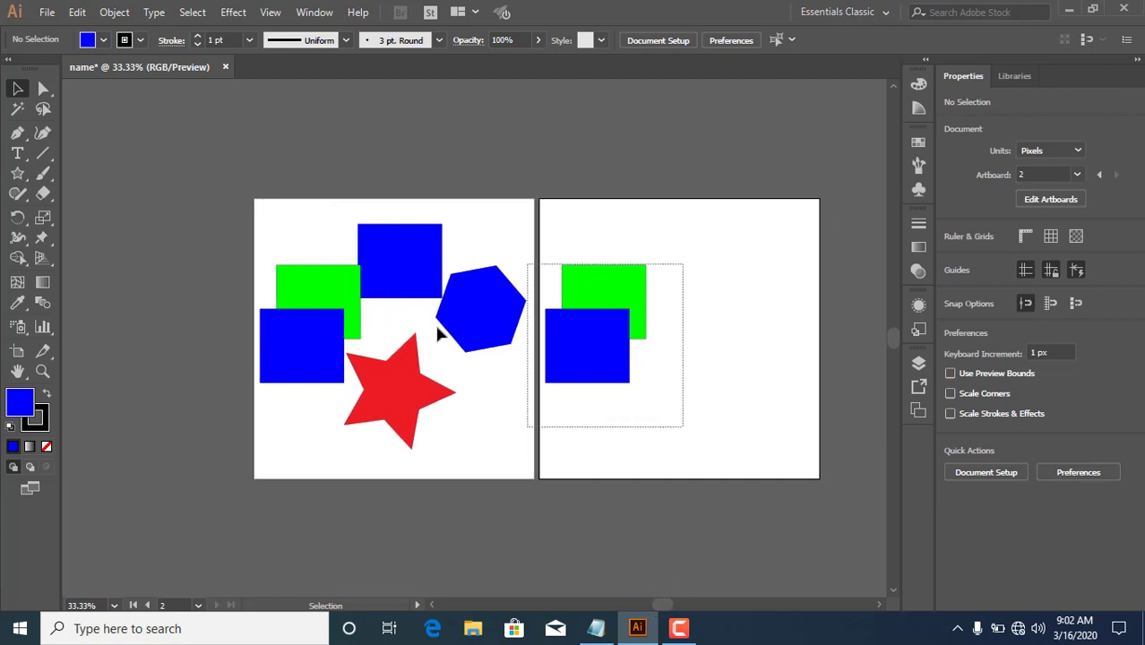
left_click_drag(444, 452, 324, 249)
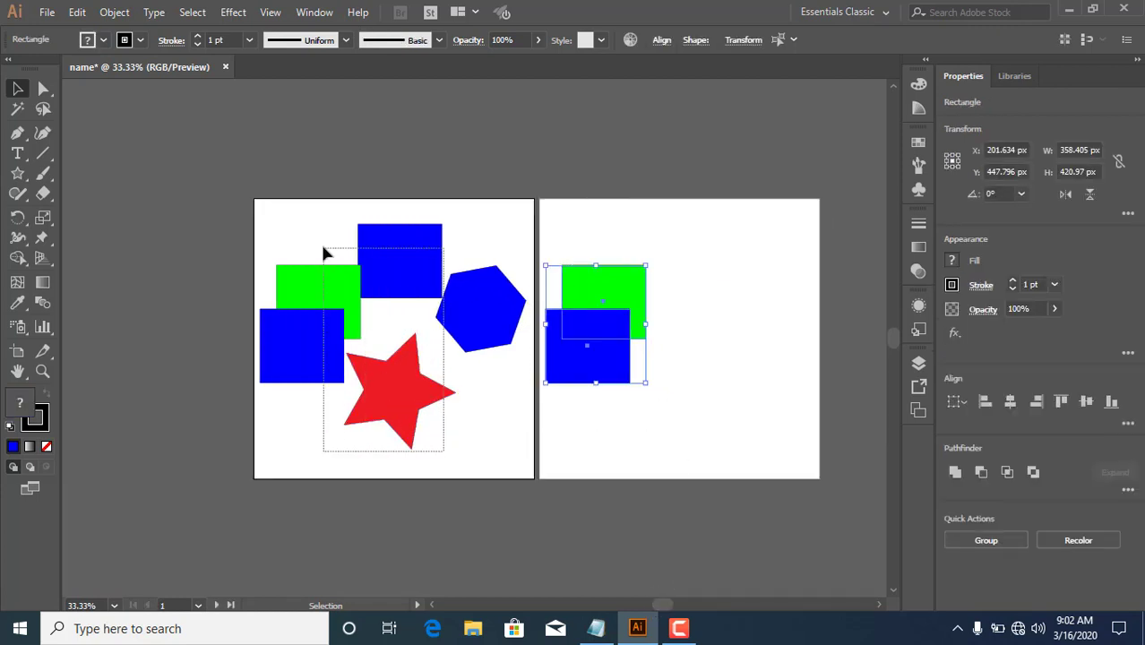
left_click(715, 230)
left_click_drag(583, 249, 590, 377)
left_click(726, 376)
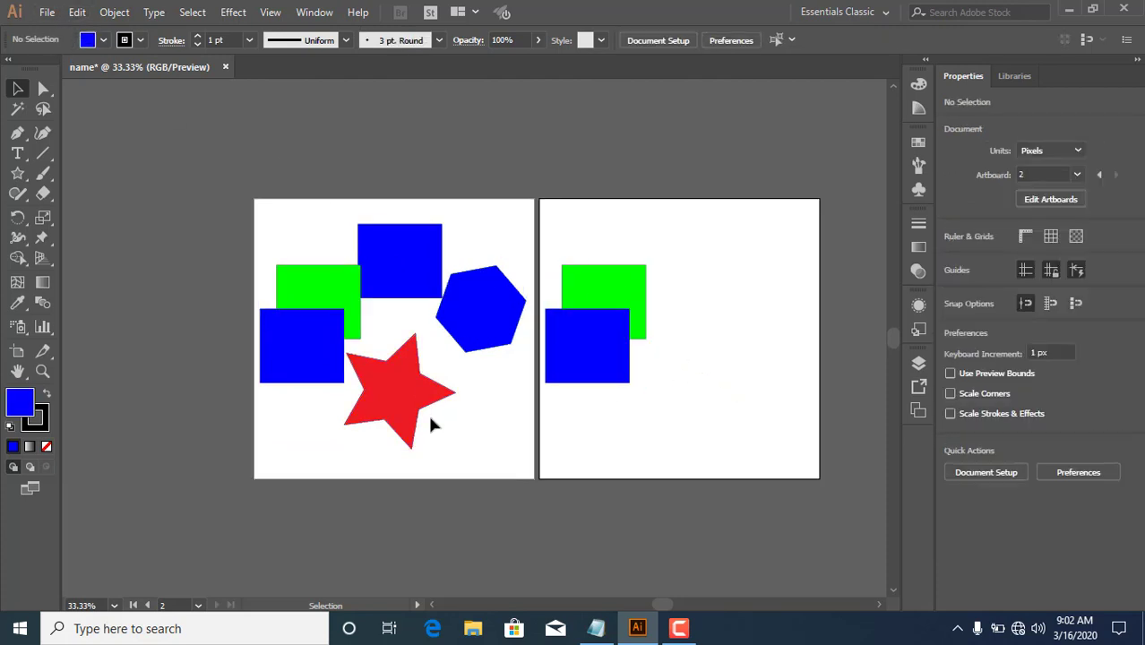
Clear the rectangles and star, then the hexagon and Artboard 2's rectangles.
mouse_move(431, 419)
left_mouse_down()
mouse_move(282, 238)
mouse_move(273, 156)
left_mouse_up()
left_click(77, 12)
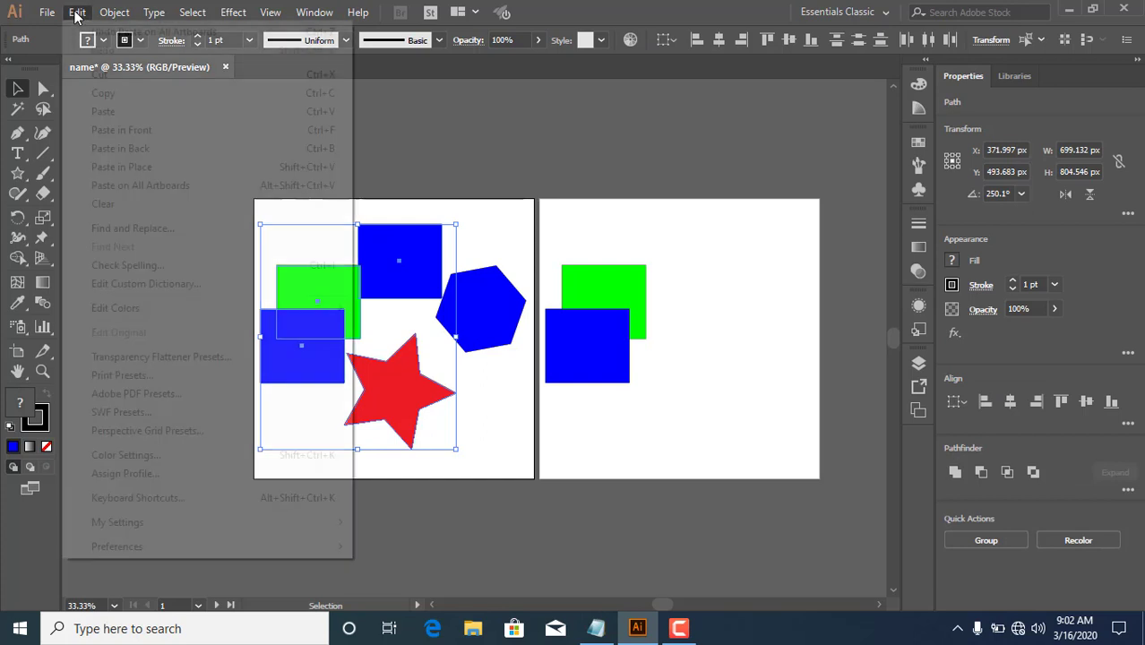
left_click(112, 206)
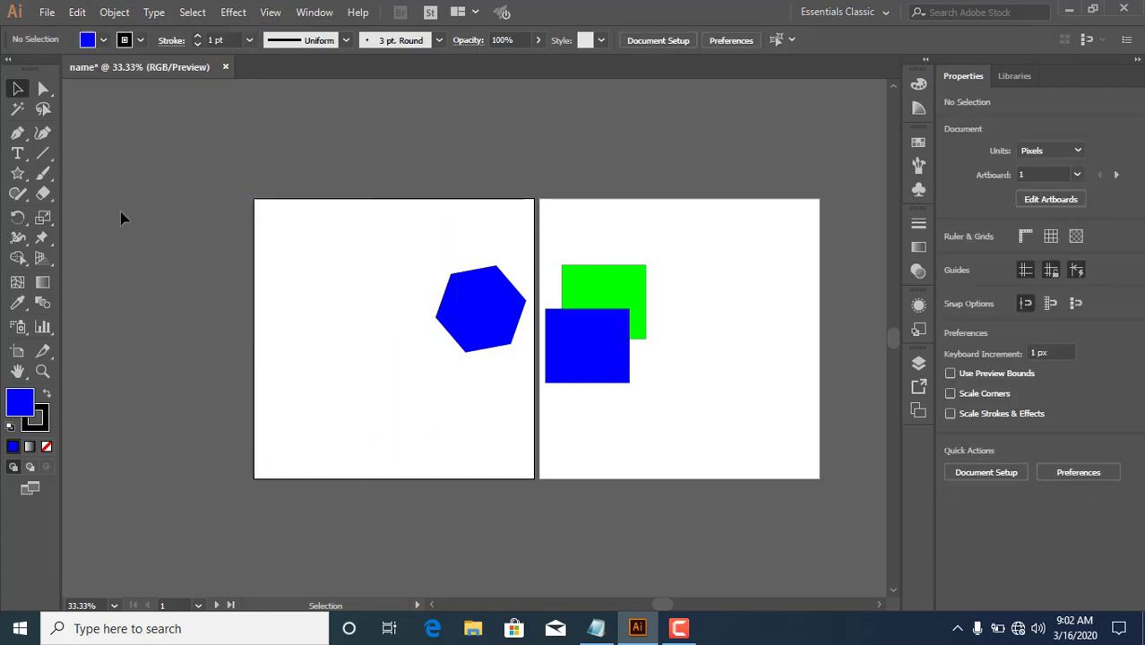
left_click_drag(721, 354, 376, 306)
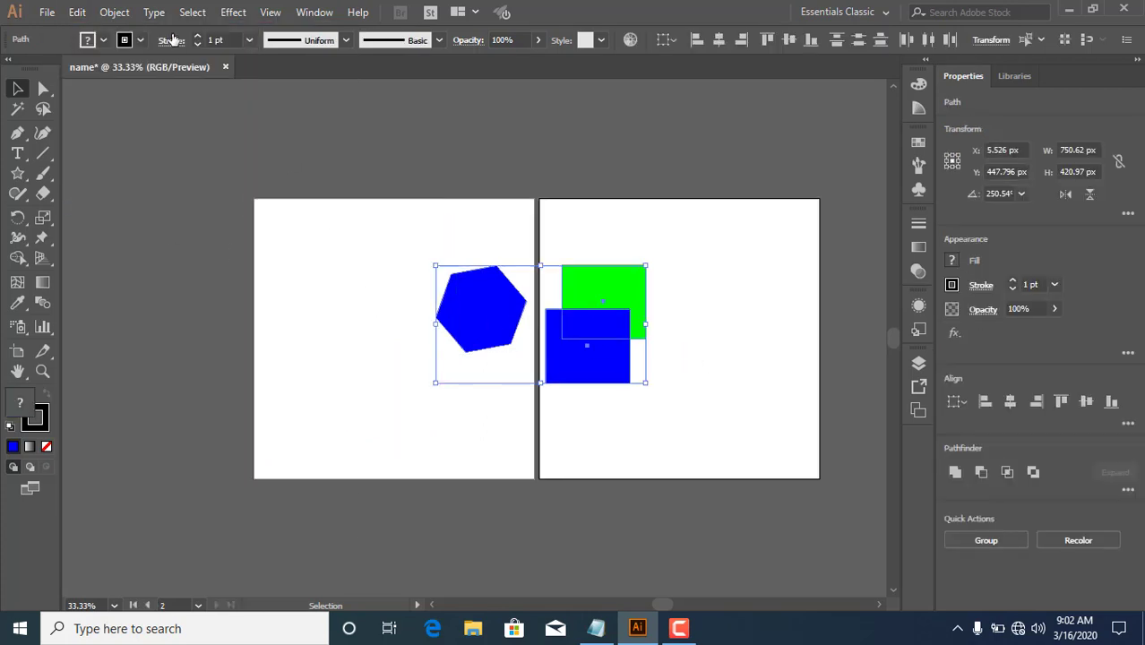
left_click(77, 12)
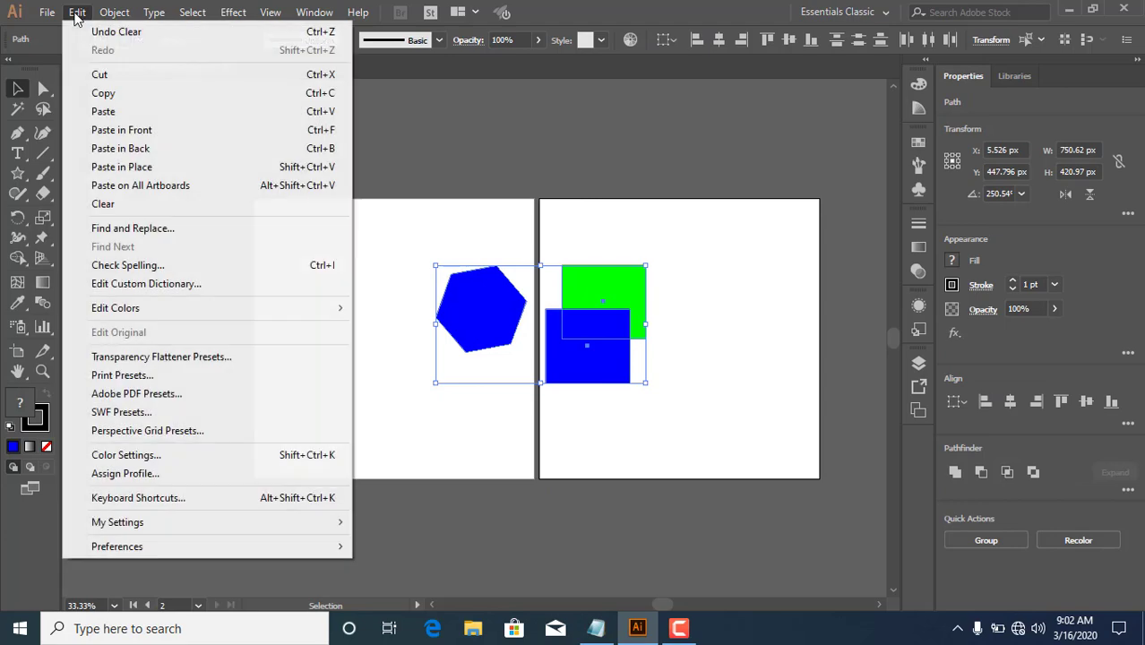
left_click(107, 206)
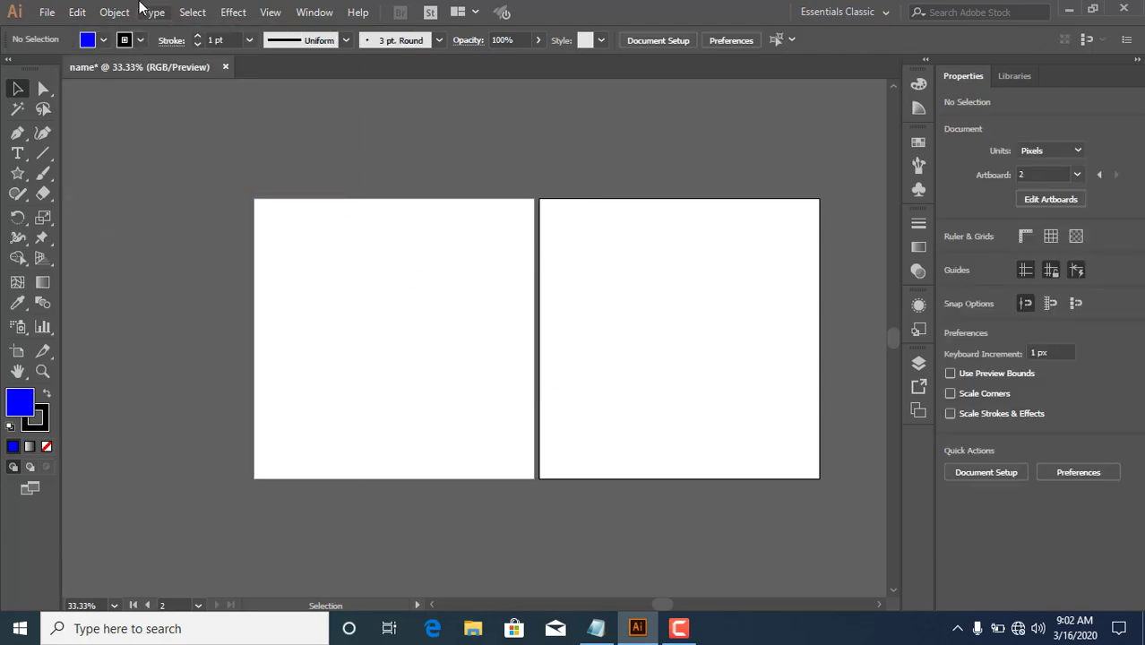
Undo Clear twice to restore the hexagon, star and rectangles.
left_click(77, 12)
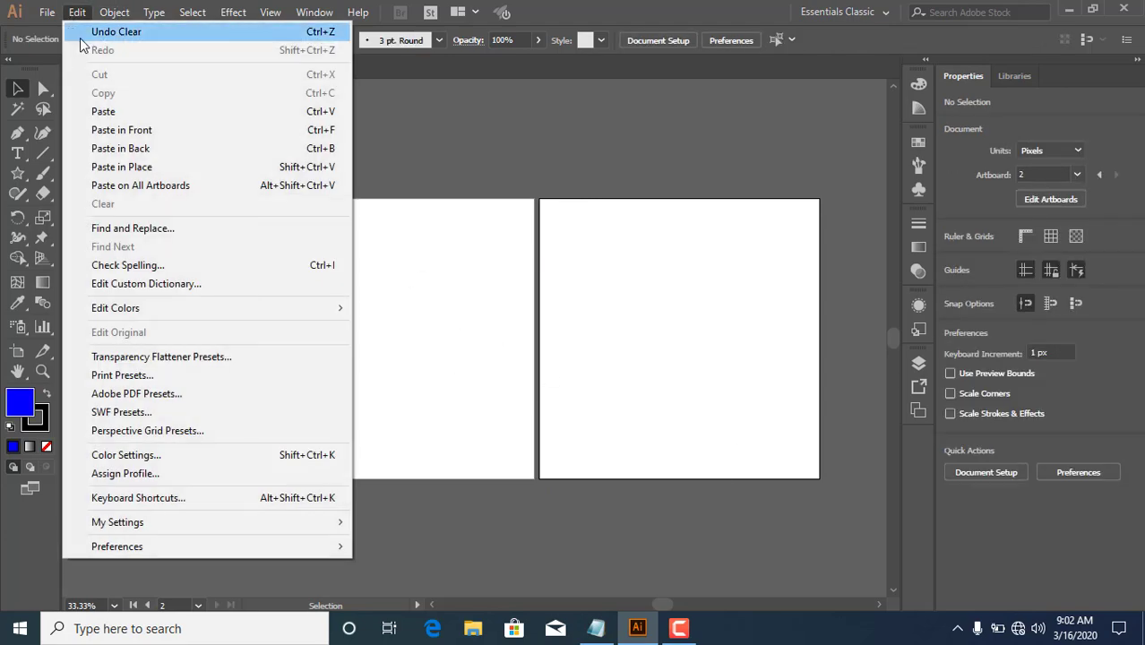
left_click(83, 34)
left_click(77, 12)
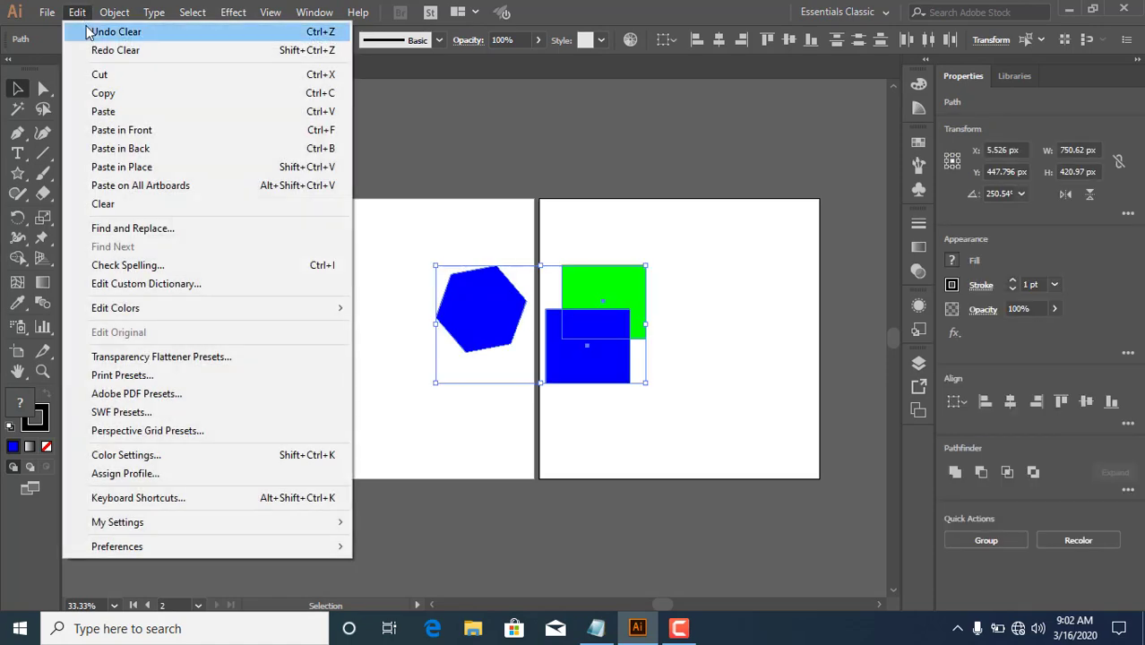
left_click(87, 31)
left_click(77, 11)
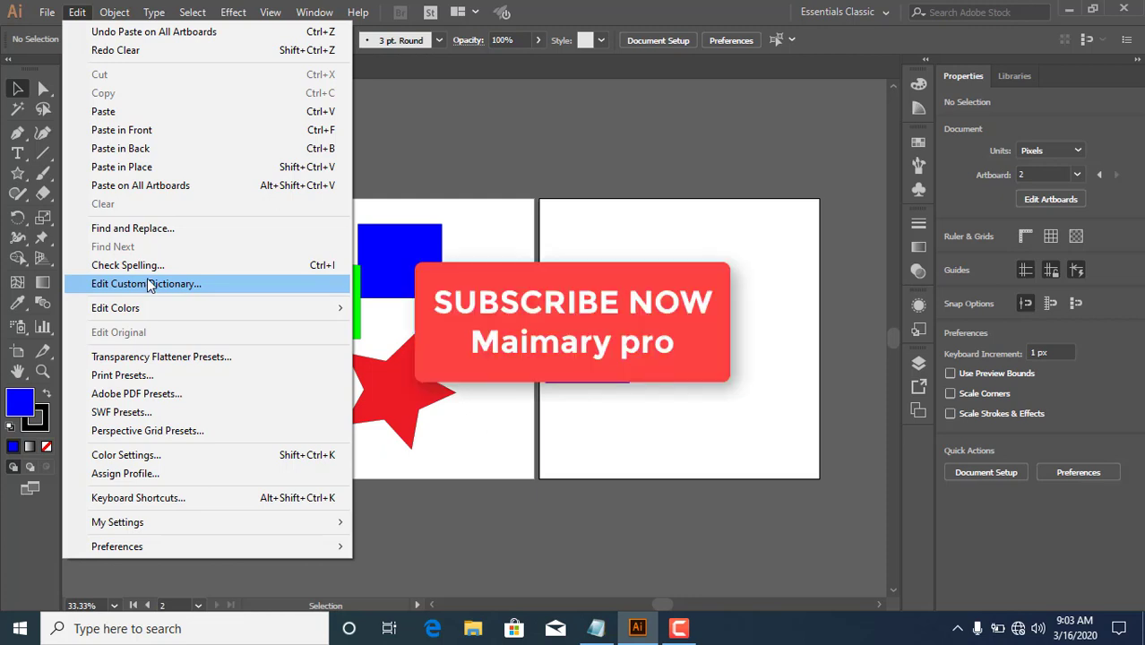
Dismiss the open Edit menu by clicking outside it.
left_click(1075, 7)
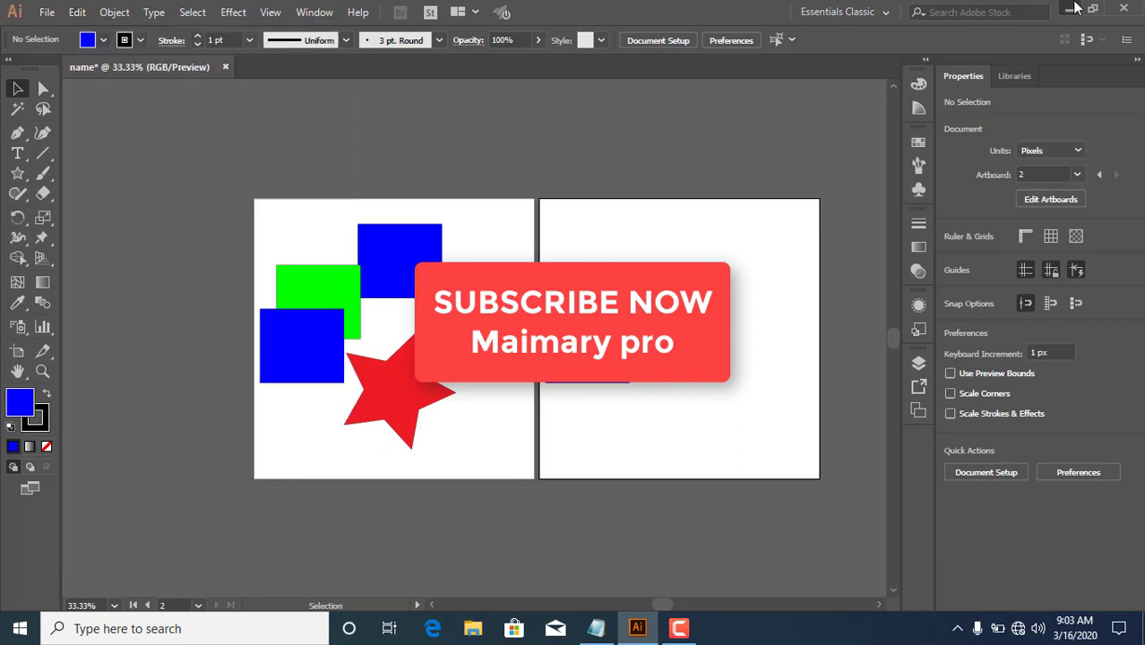